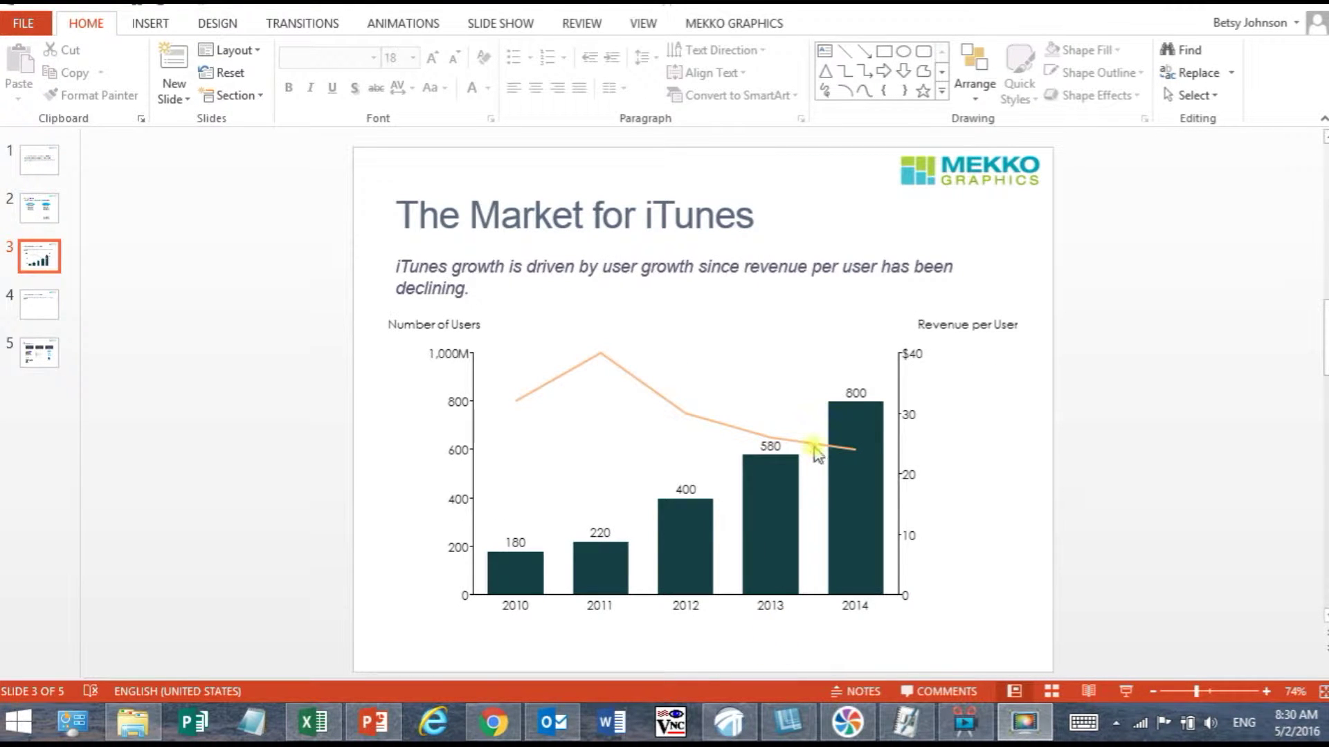
Enter Edit Chart mode on the iTunes Mekko chart and bring up its LinktoExcelVideoData.xlsx workbook.
{"action": "double_click", "coordinate": [806, 379]}
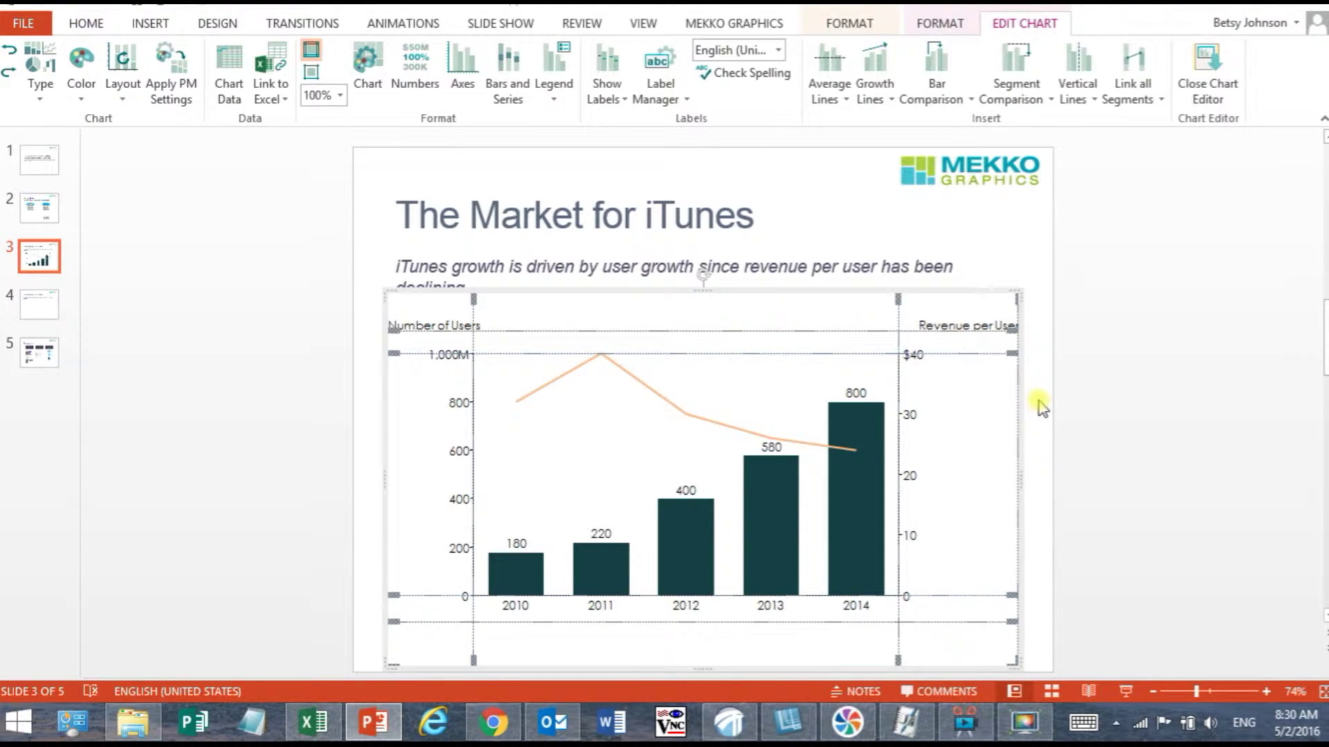
{"action": "left_click", "coordinate": [322, 726]}
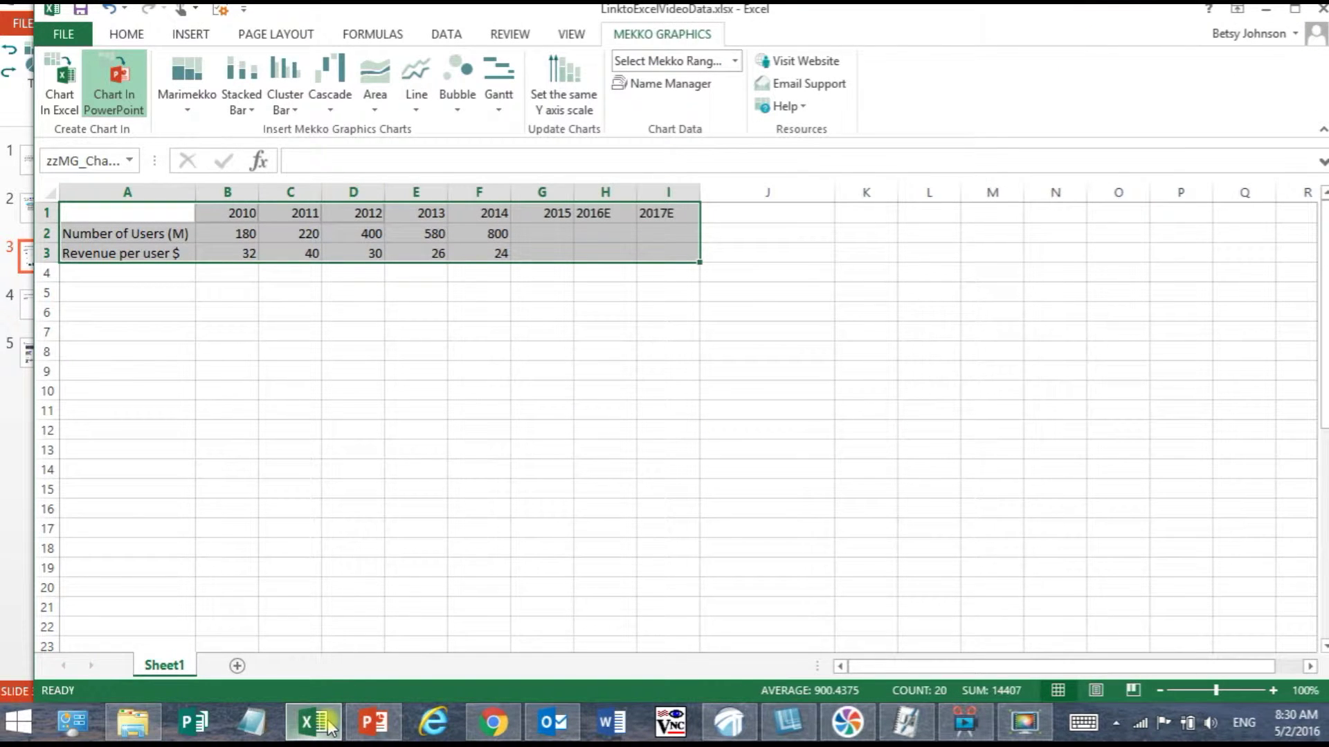
Enter 950 users and 23 revenue per user for 2015, then select table A1:I3.
{"action": "left_click", "coordinate": [557, 236]}
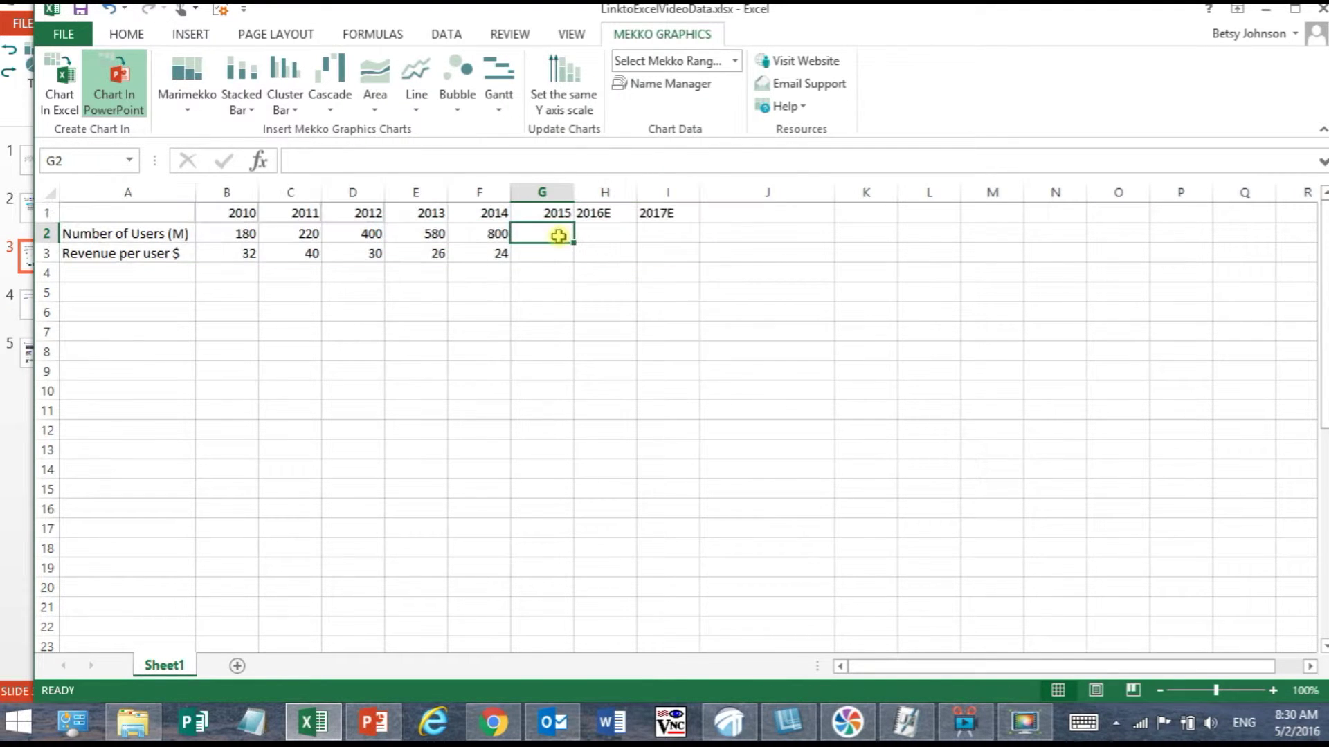
{"action": "type", "text": "950"}
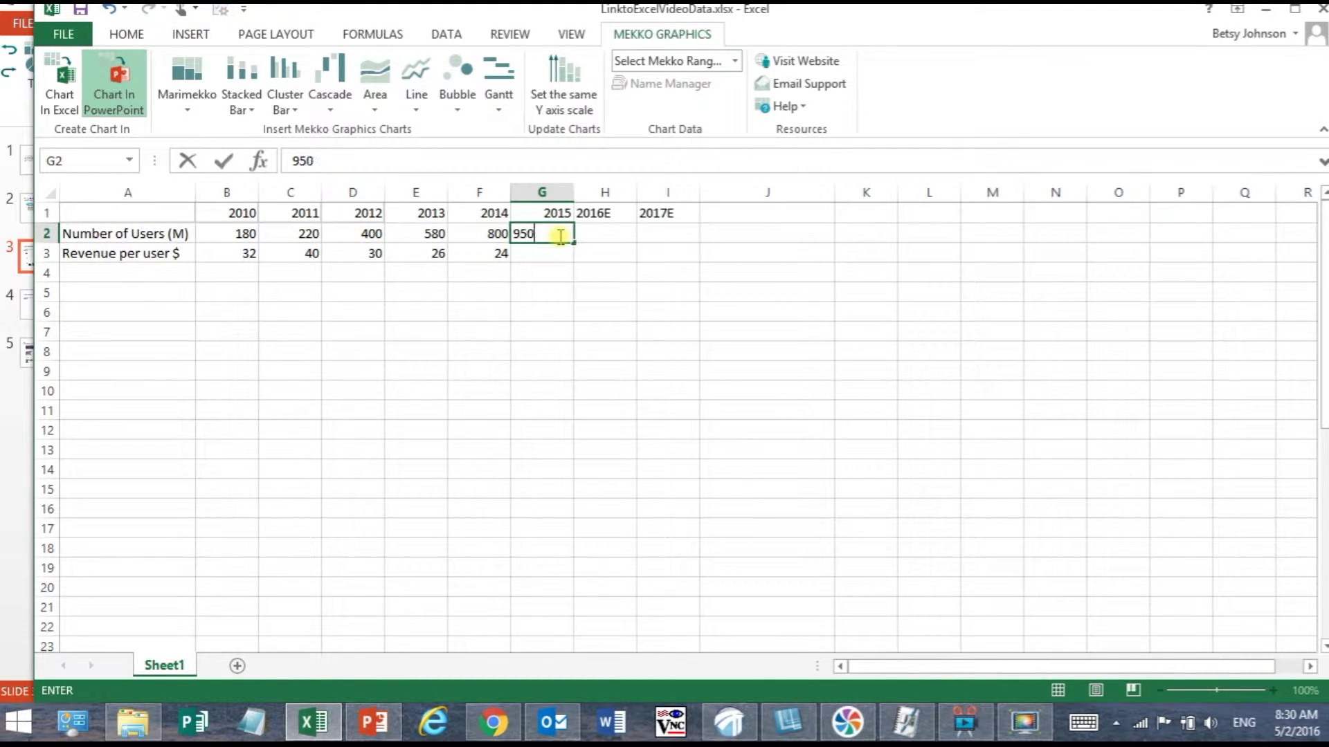
{"action": "key", "text": "Return"}
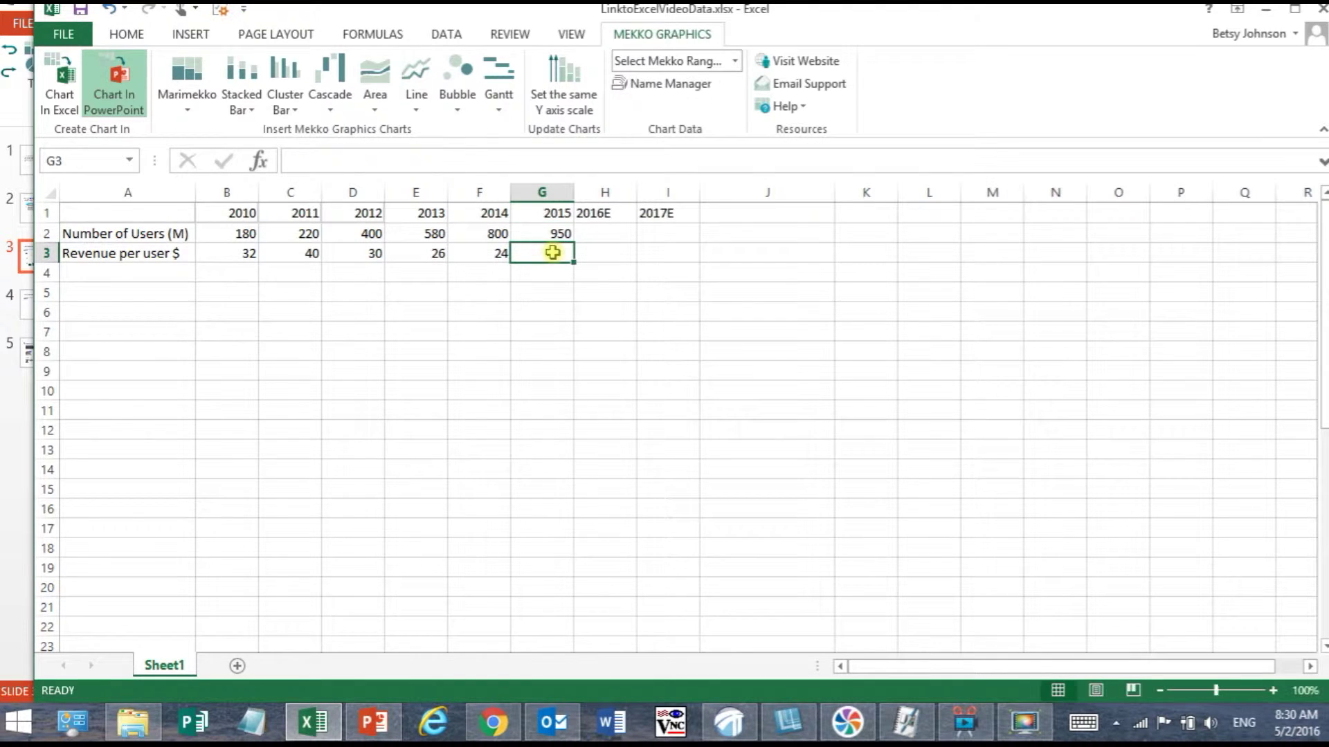
{"action": "type", "text": "23"}
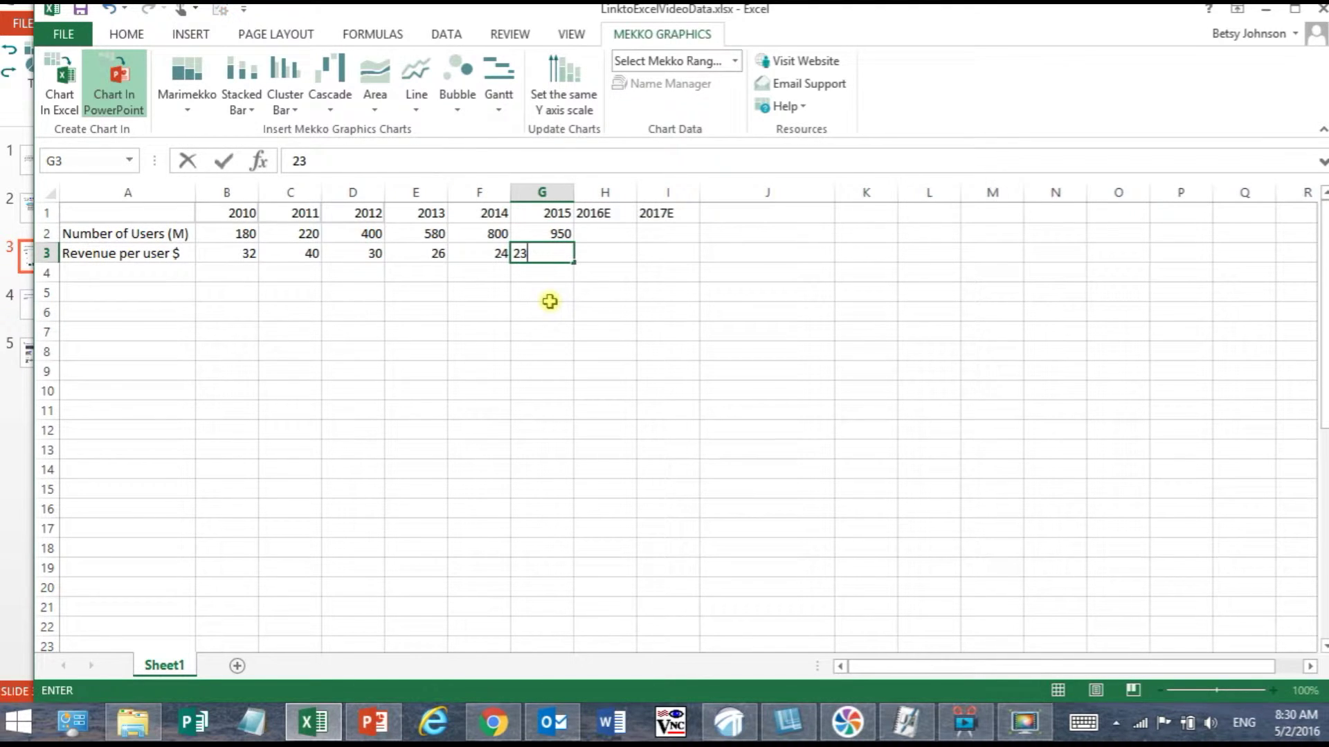
{"action": "left_click", "coordinate": [627, 257]}
{"action": "left_click_drag", "start_coordinate": [152, 215], "coordinate": [685, 250]}
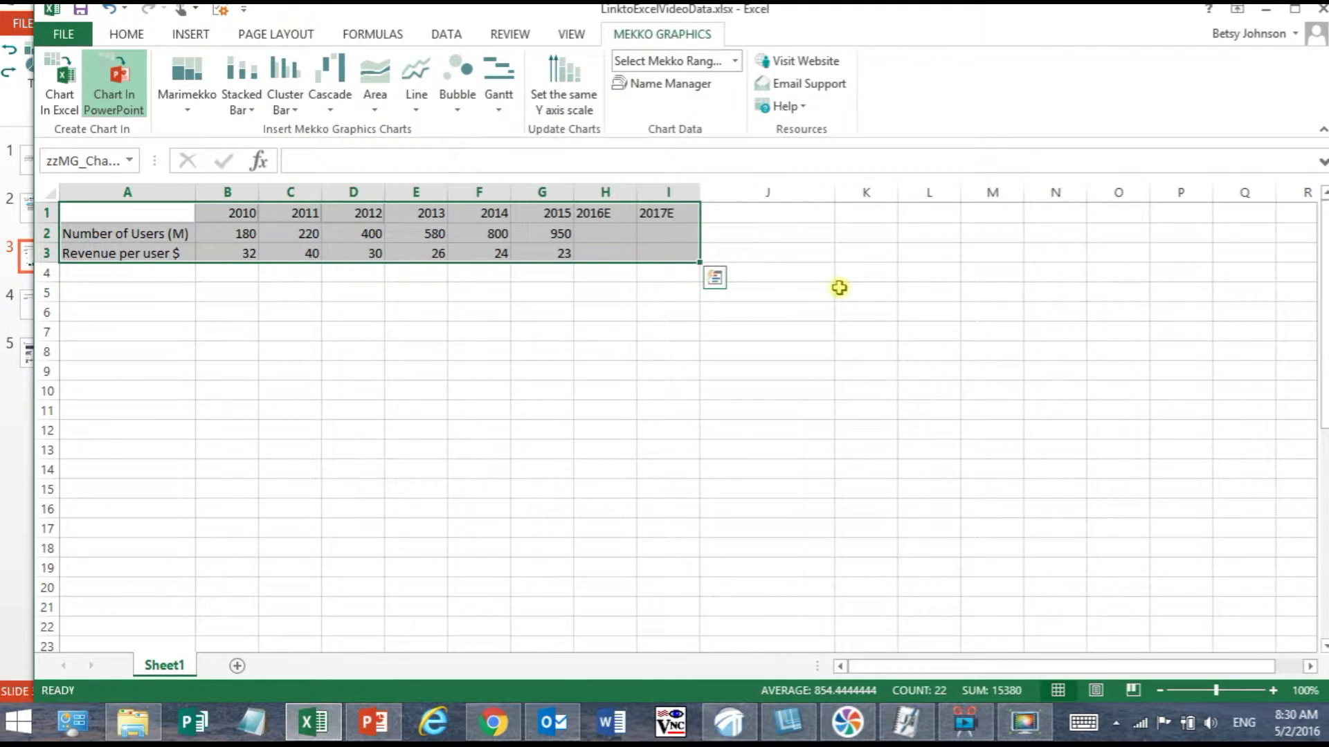
Link the iTunes chart to the selected Excel range via Link to Excel > Link to Selected Range.
{"action": "left_click", "coordinate": [374, 726]}
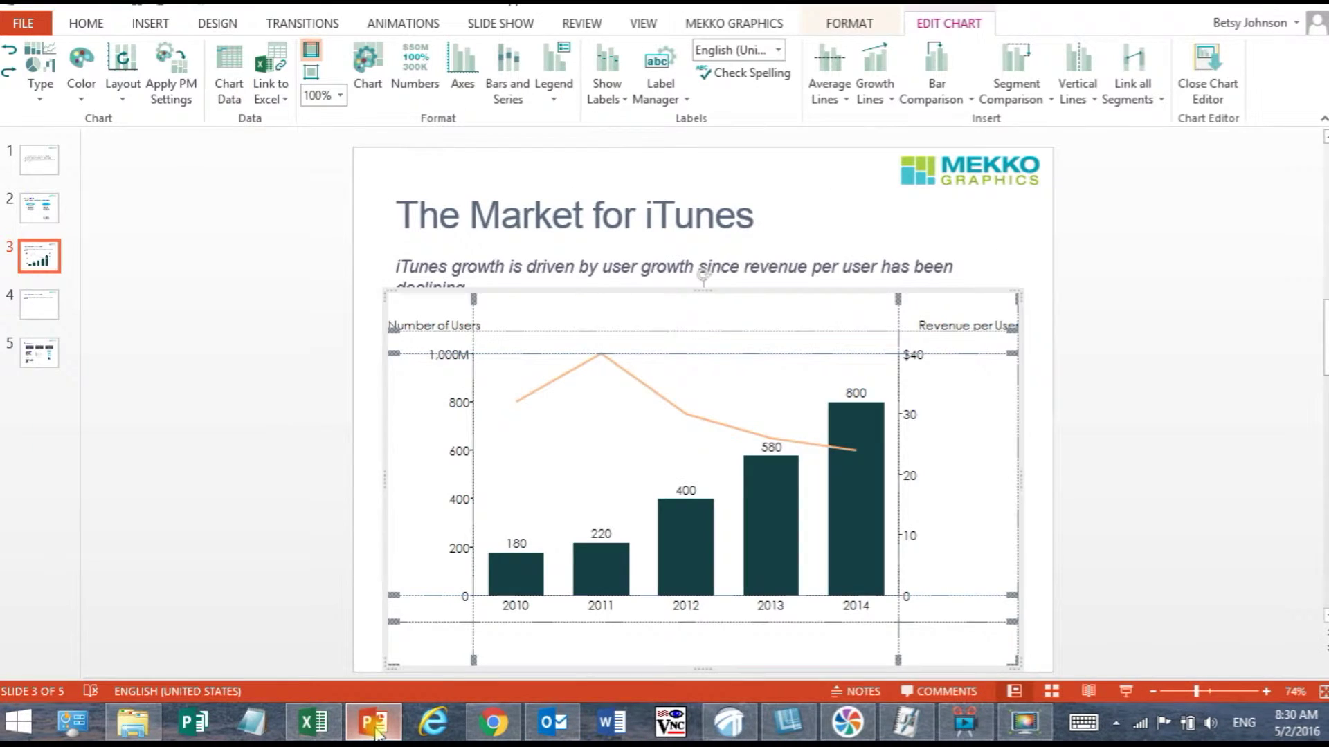
{"action": "left_click", "coordinate": [279, 104]}
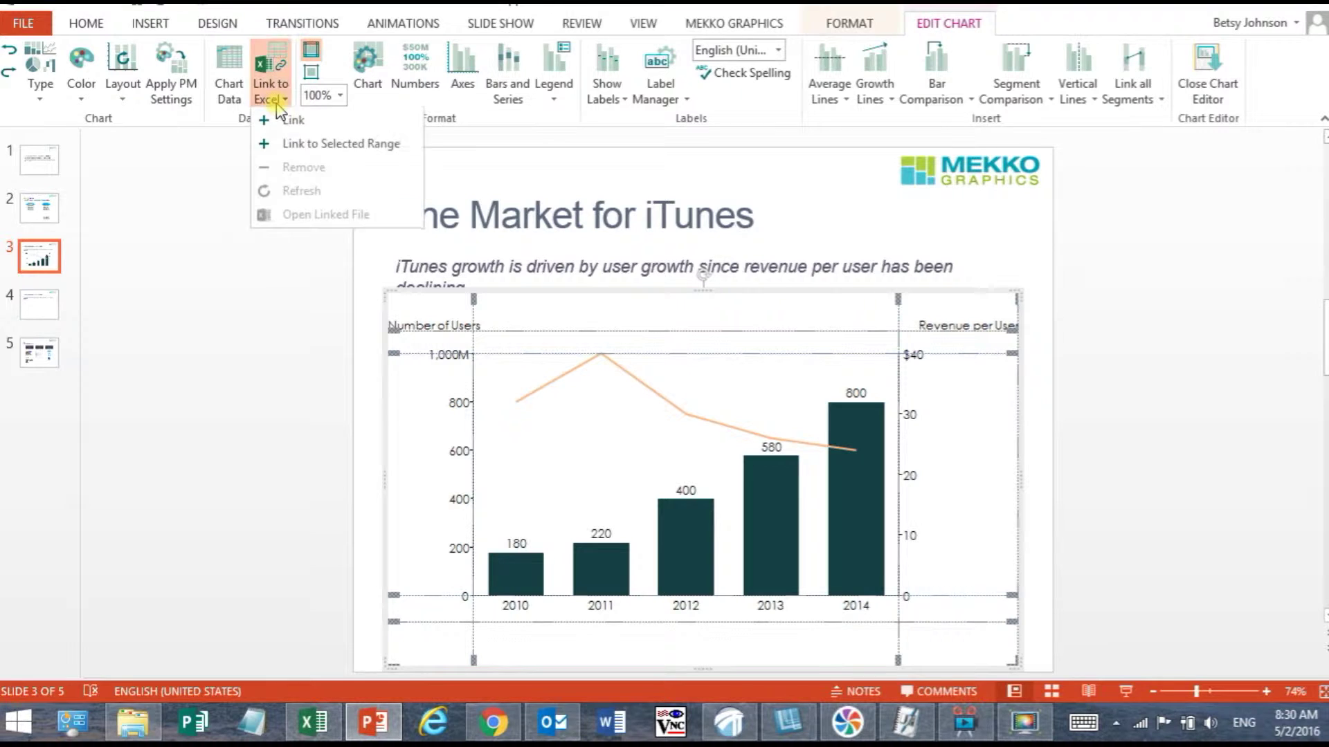
{"action": "left_click", "coordinate": [411, 149]}
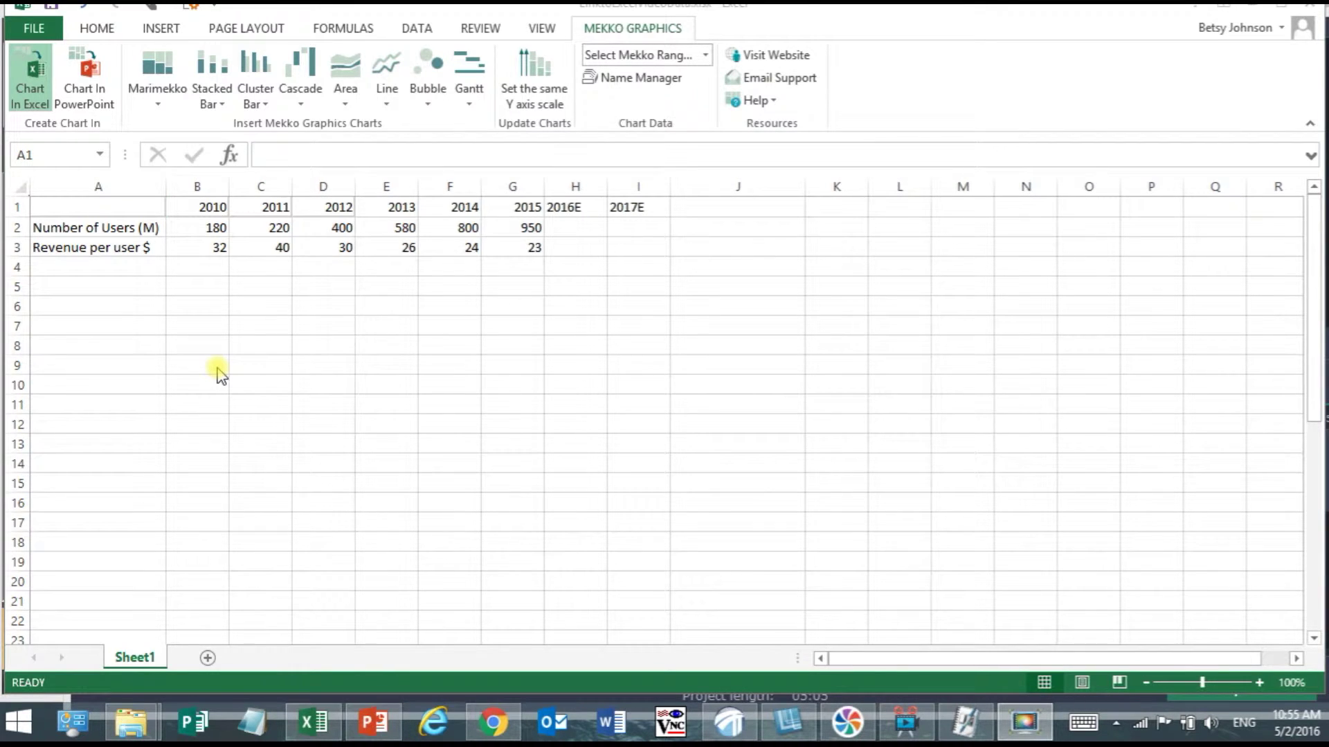
Build a Mekko stacked bar chart of A1:I3 in Excel and position it below the table.
{"action": "left_click", "coordinate": [109, 208]}
{"action": "left_click_drag", "start_coordinate": [109, 208], "coordinate": [635, 243]}
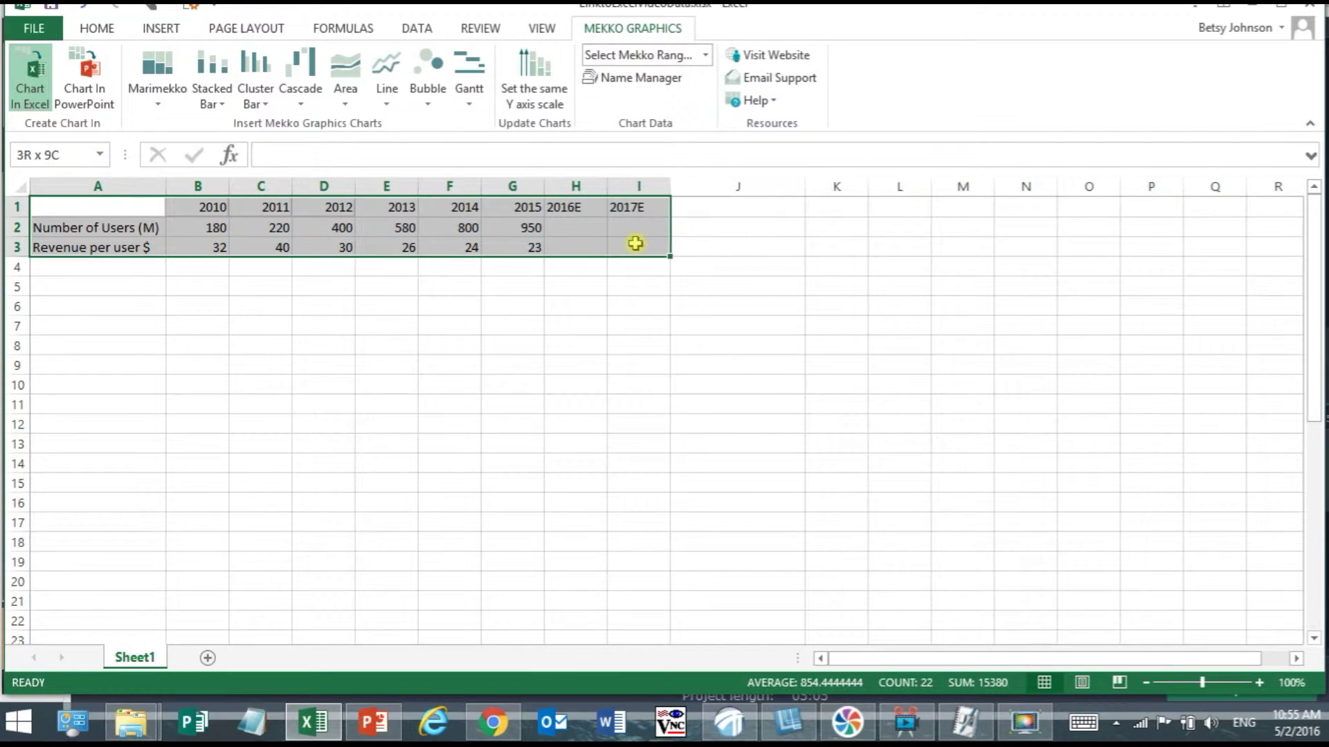
{"action": "left_click", "coordinate": [31, 111]}
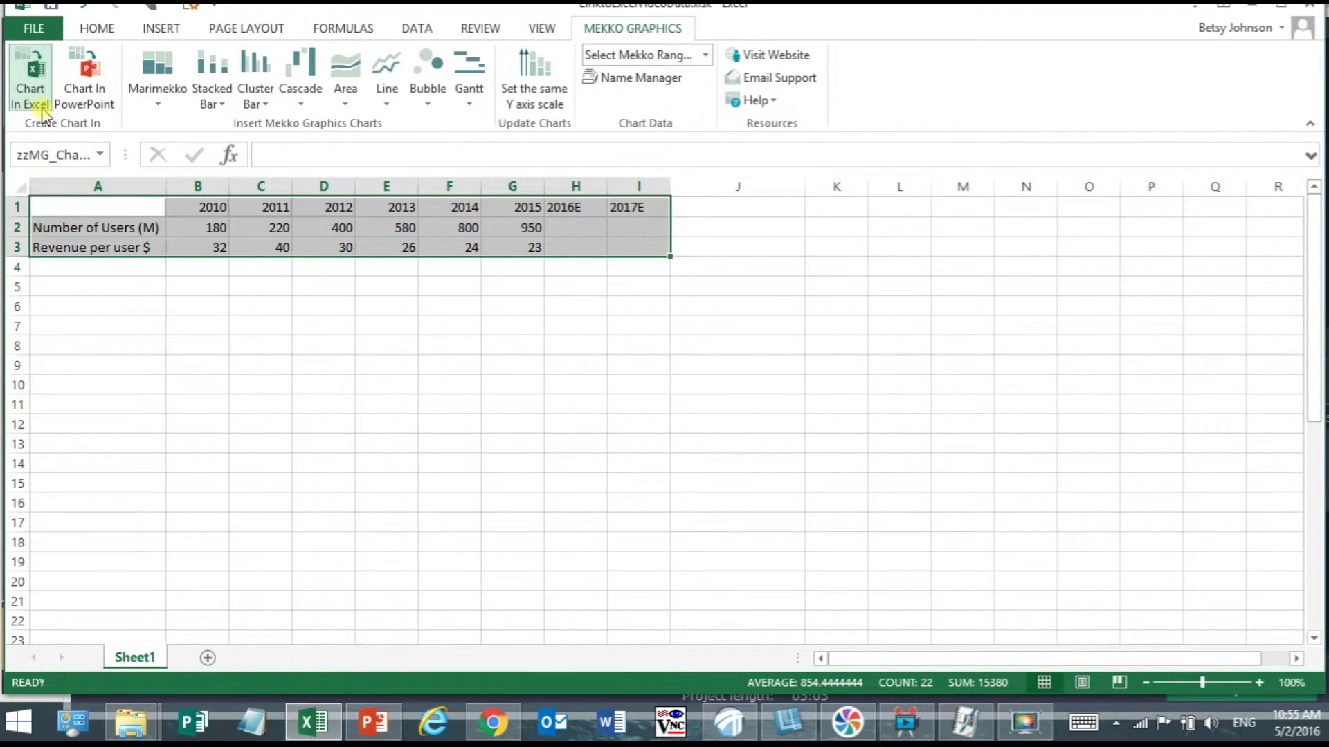
{"action": "left_click", "coordinate": [217, 71]}
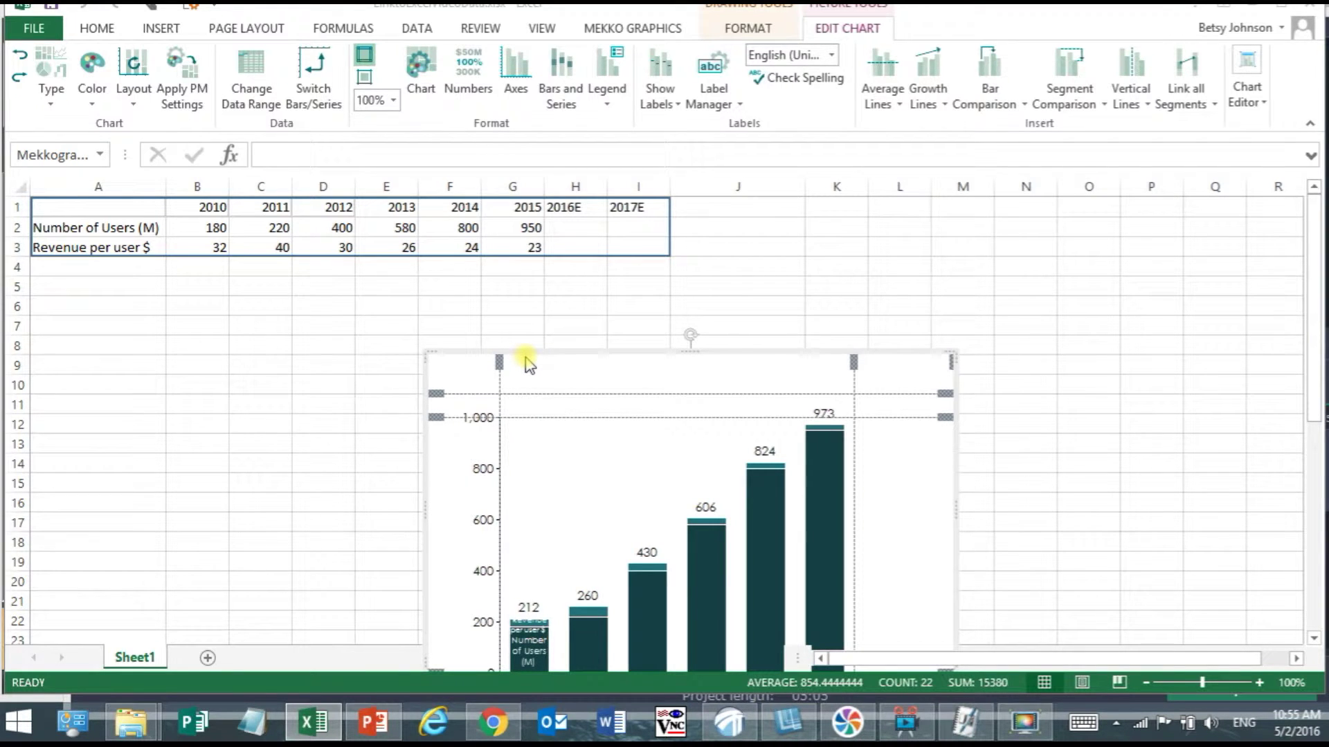
{"action": "left_click_drag", "start_coordinate": [522, 353], "coordinate": [140, 274]}
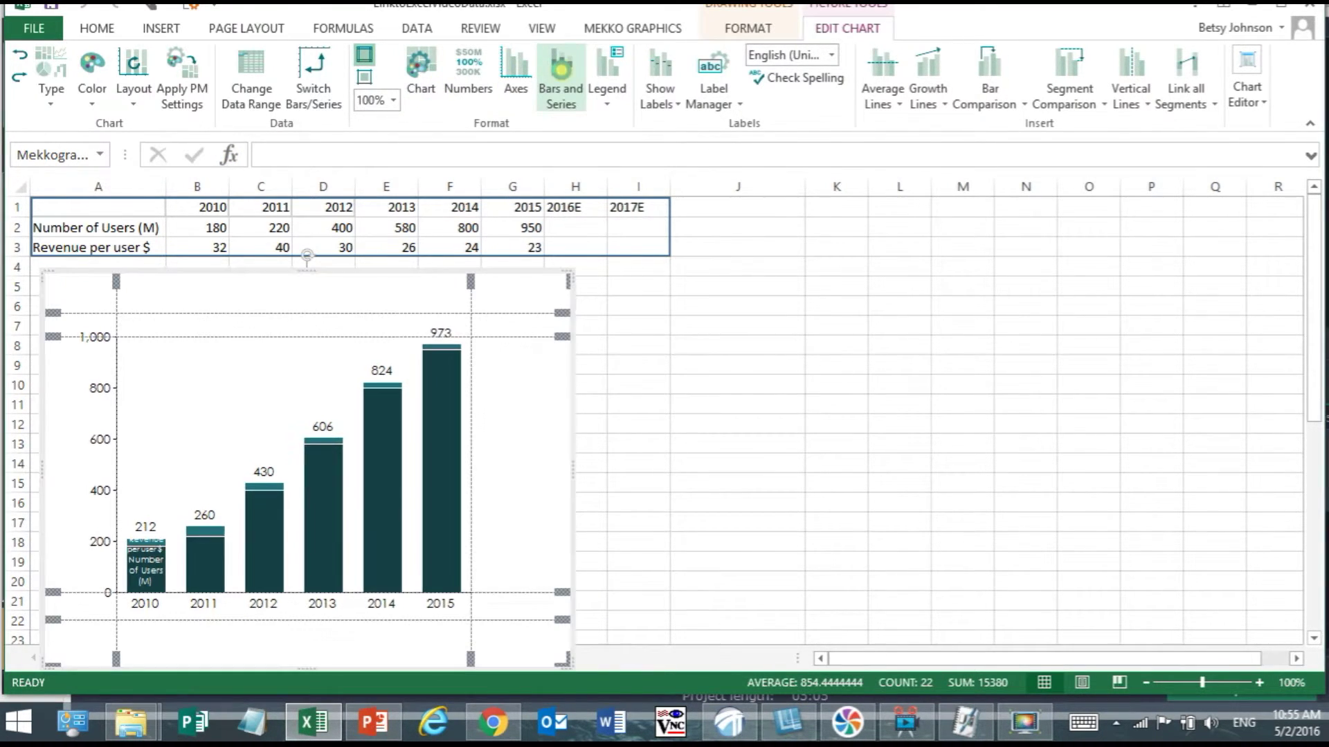
In Bars and Series, show revenue per user as a line on a second Y axis.
{"action": "left_click", "coordinate": [560, 73]}
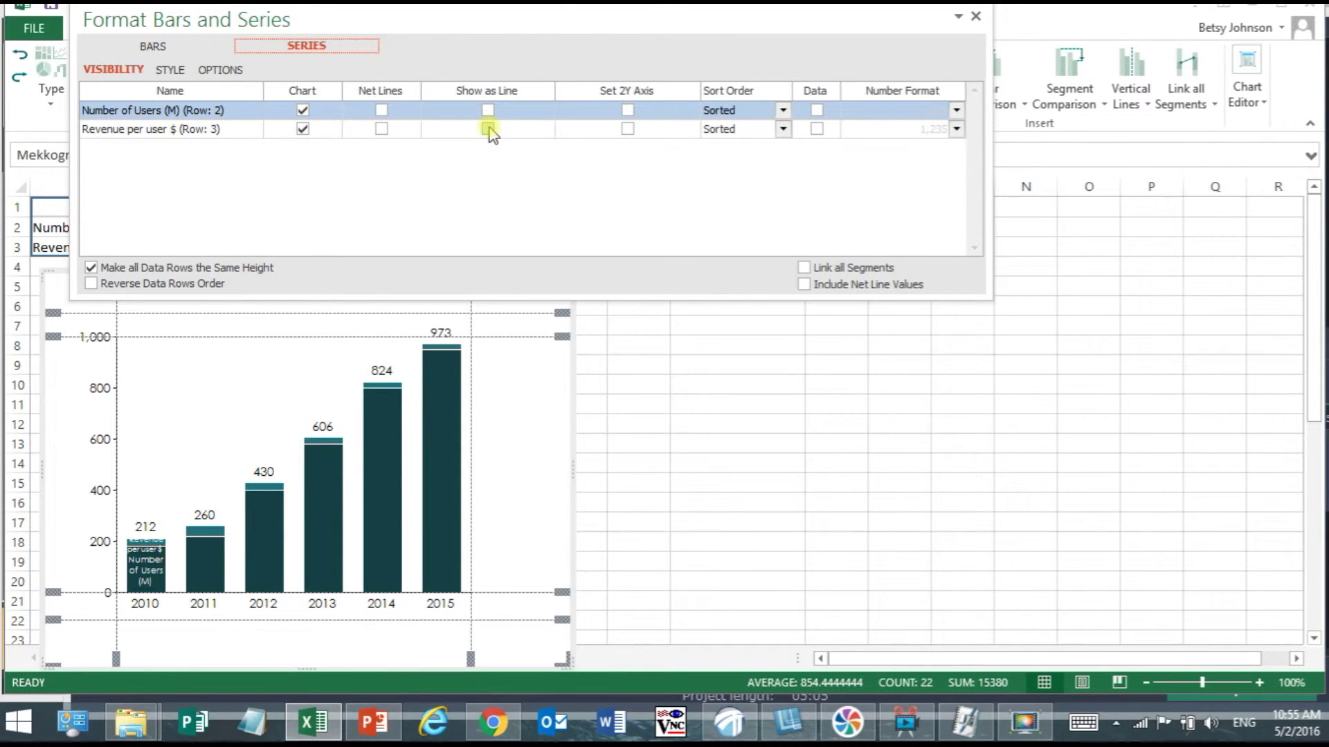
{"action": "left_click", "coordinate": [487, 129]}
{"action": "left_click", "coordinate": [627, 129]}
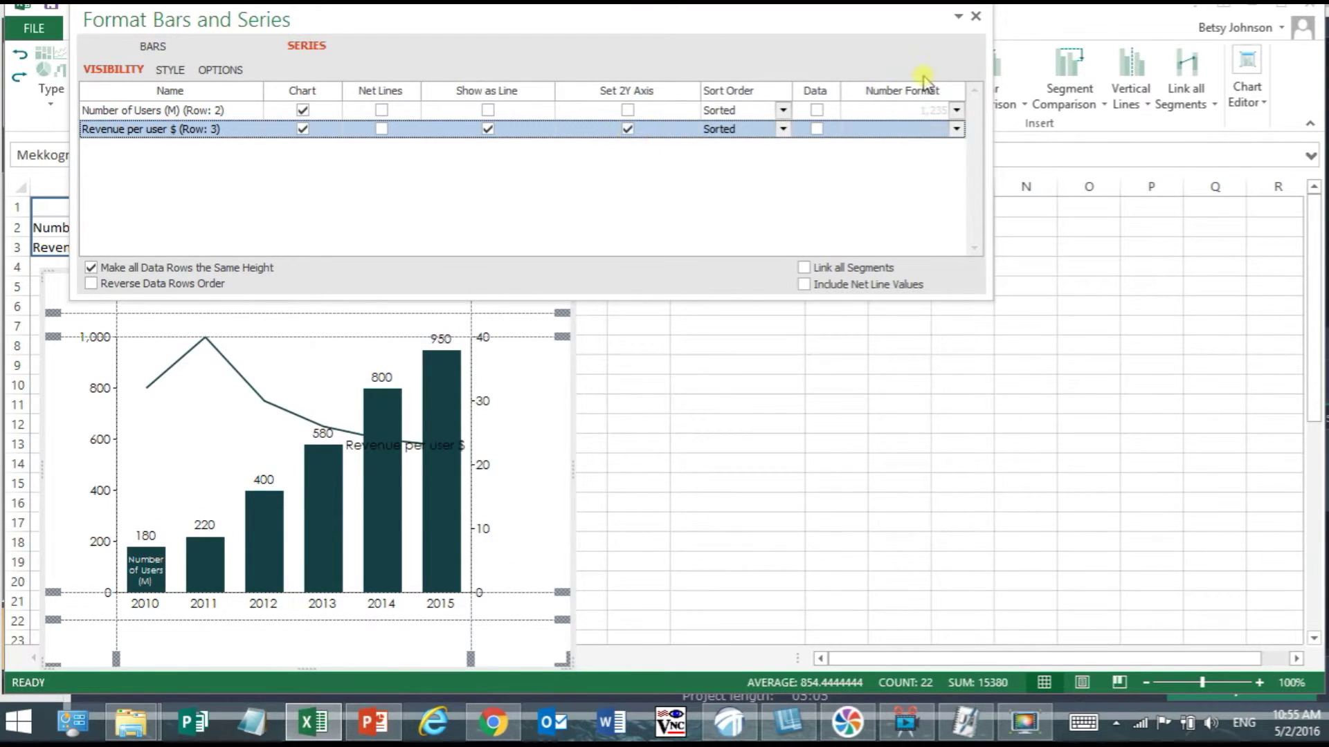
{"action": "left_click", "coordinate": [976, 17]}
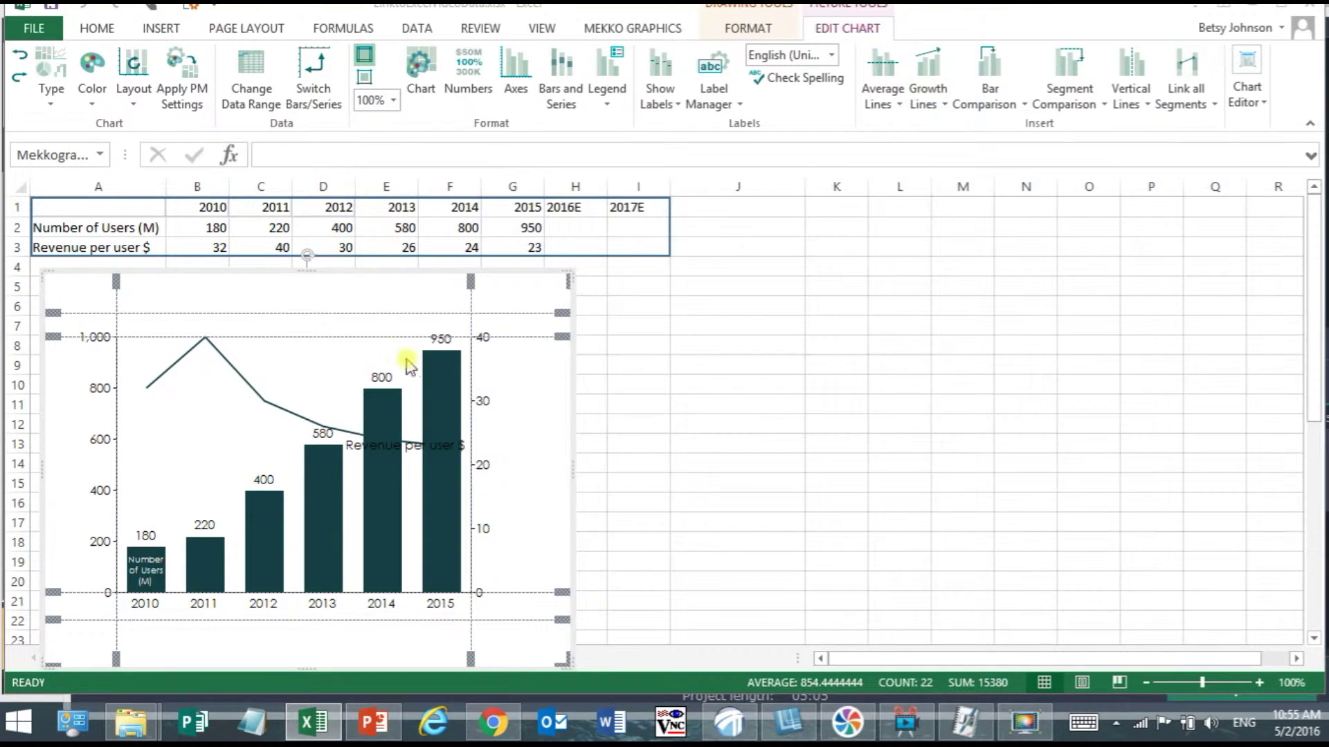
Color the revenue-per-user line red.
{"action": "right_click", "coordinate": [292, 416]}
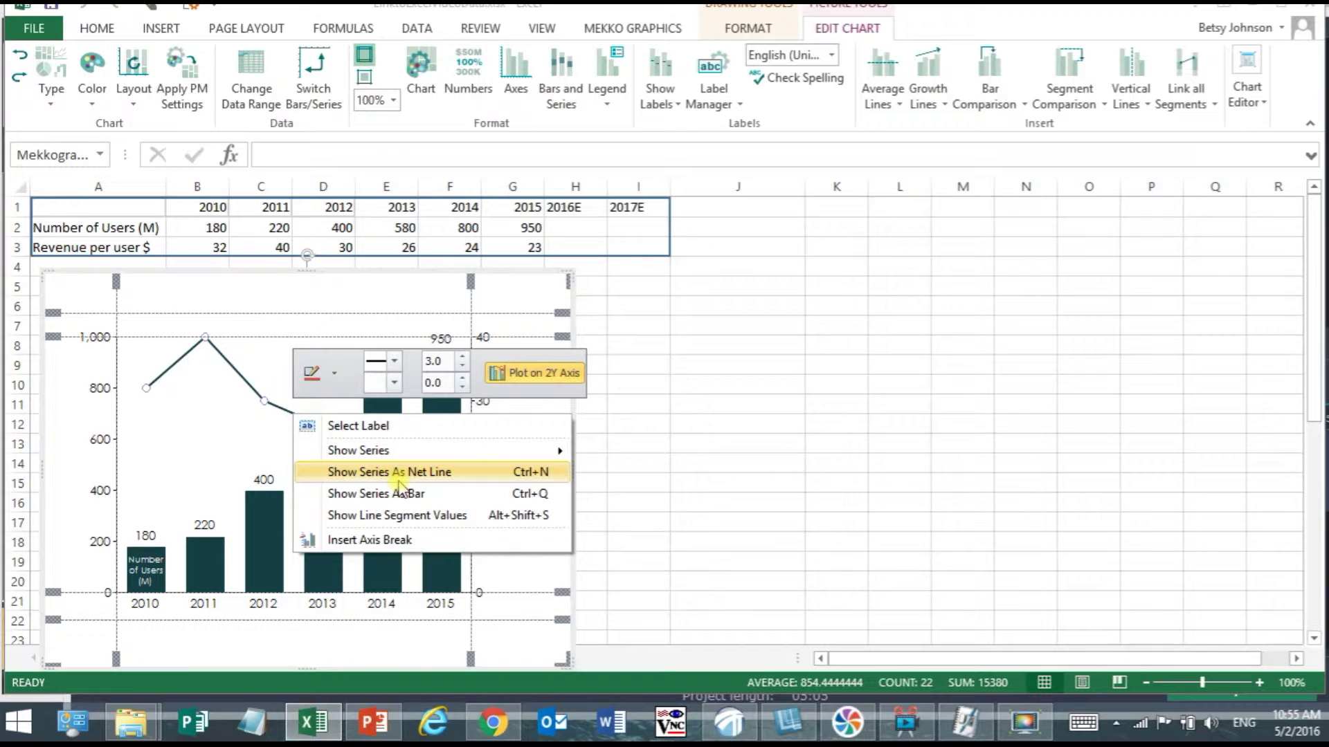
{"action": "left_click", "coordinate": [334, 374]}
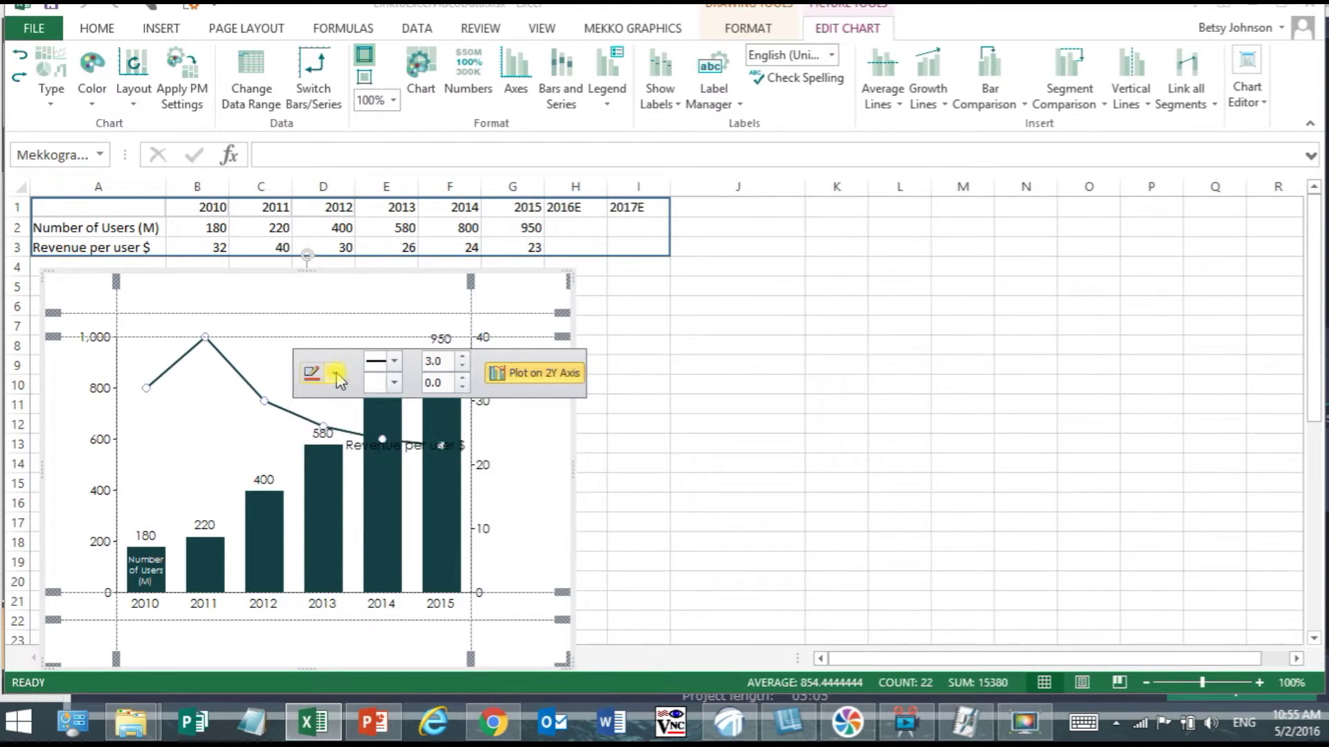
{"action": "left_click", "coordinate": [430, 474]}
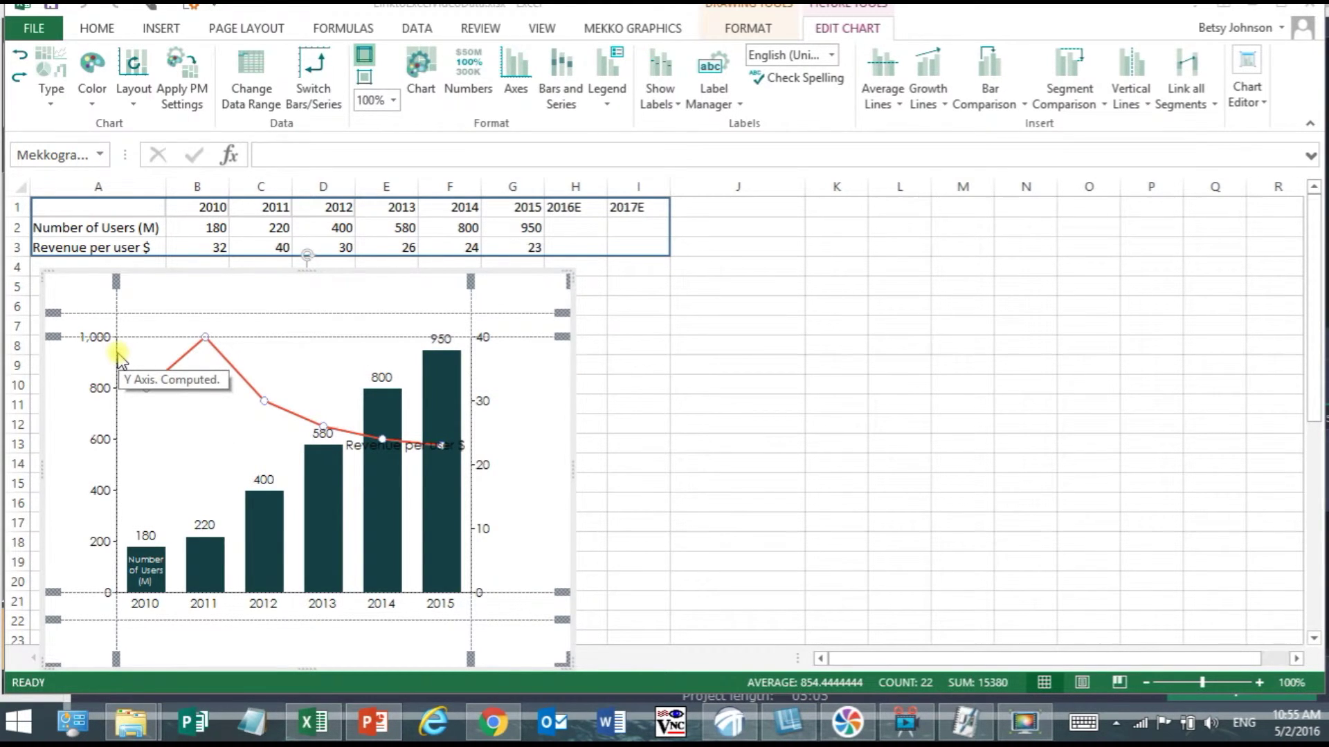
Add axis titles 'Number of Users' on the left and 'Revenue per User' on the right.
{"action": "right_click", "coordinate": [118, 357]}
{"action": "left_click", "coordinate": [196, 321]}
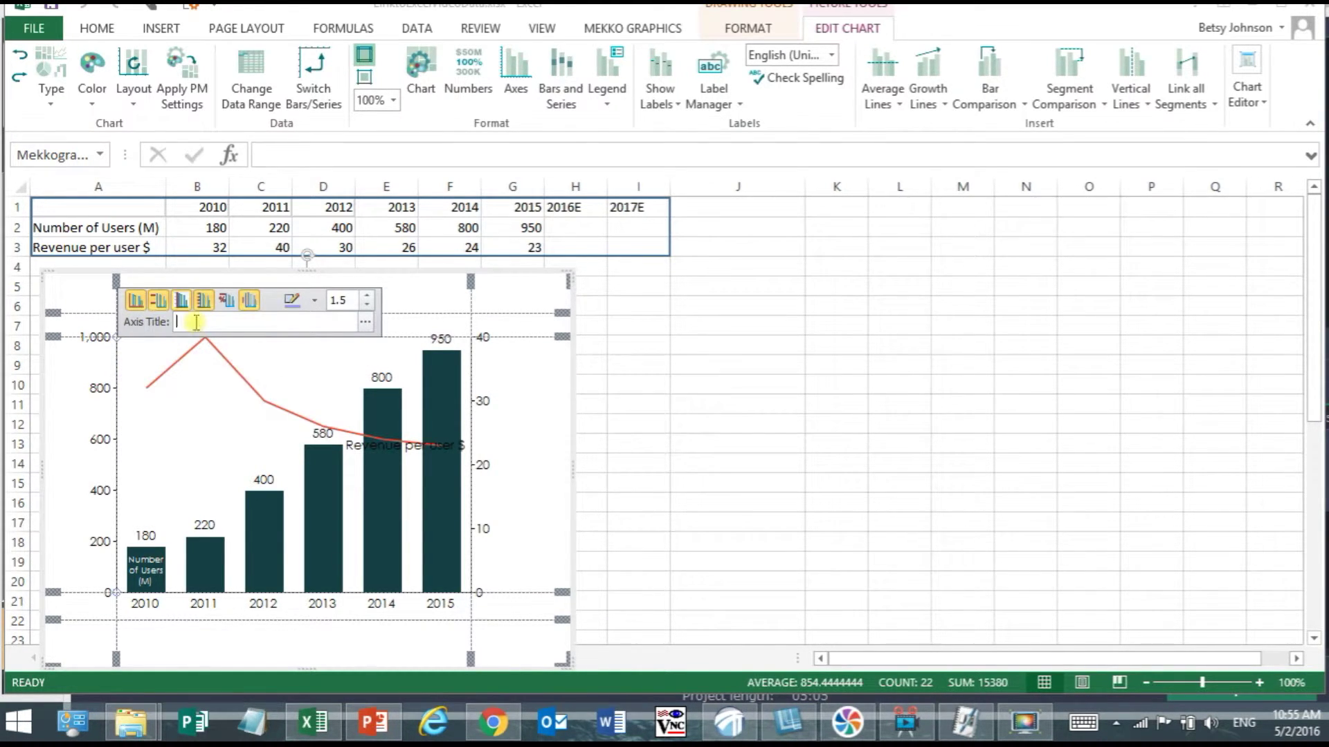
{"action": "type", "text": "Number of Users"}
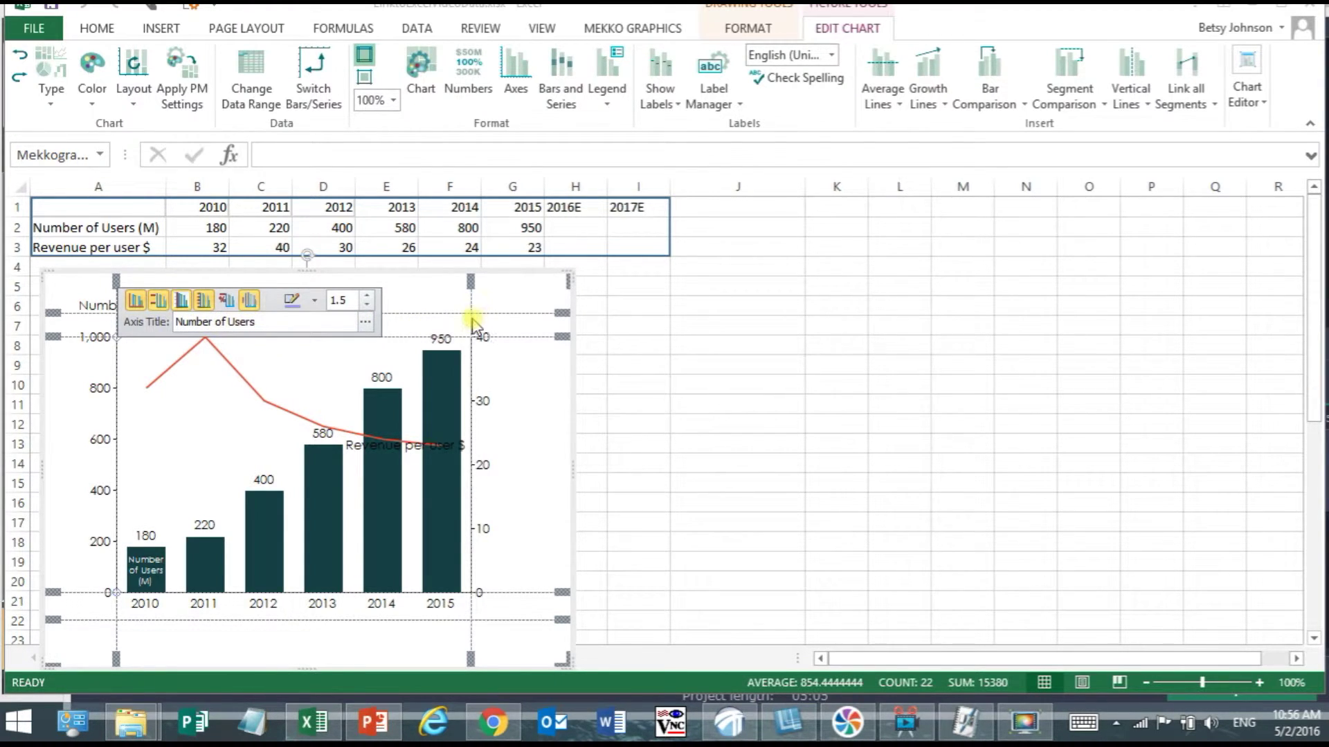
{"action": "right_click", "coordinate": [473, 363]}
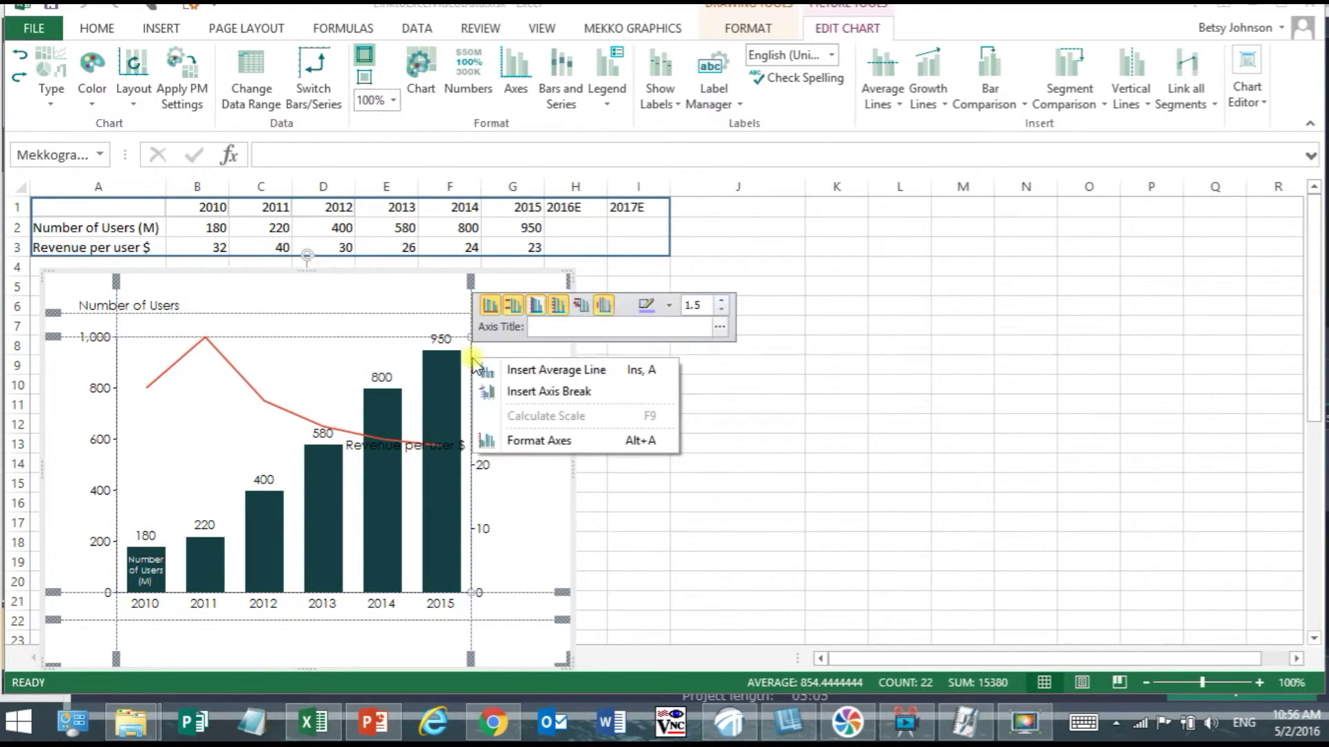
{"action": "left_click", "coordinate": [528, 329]}
{"action": "type", "text": "Revenue"}
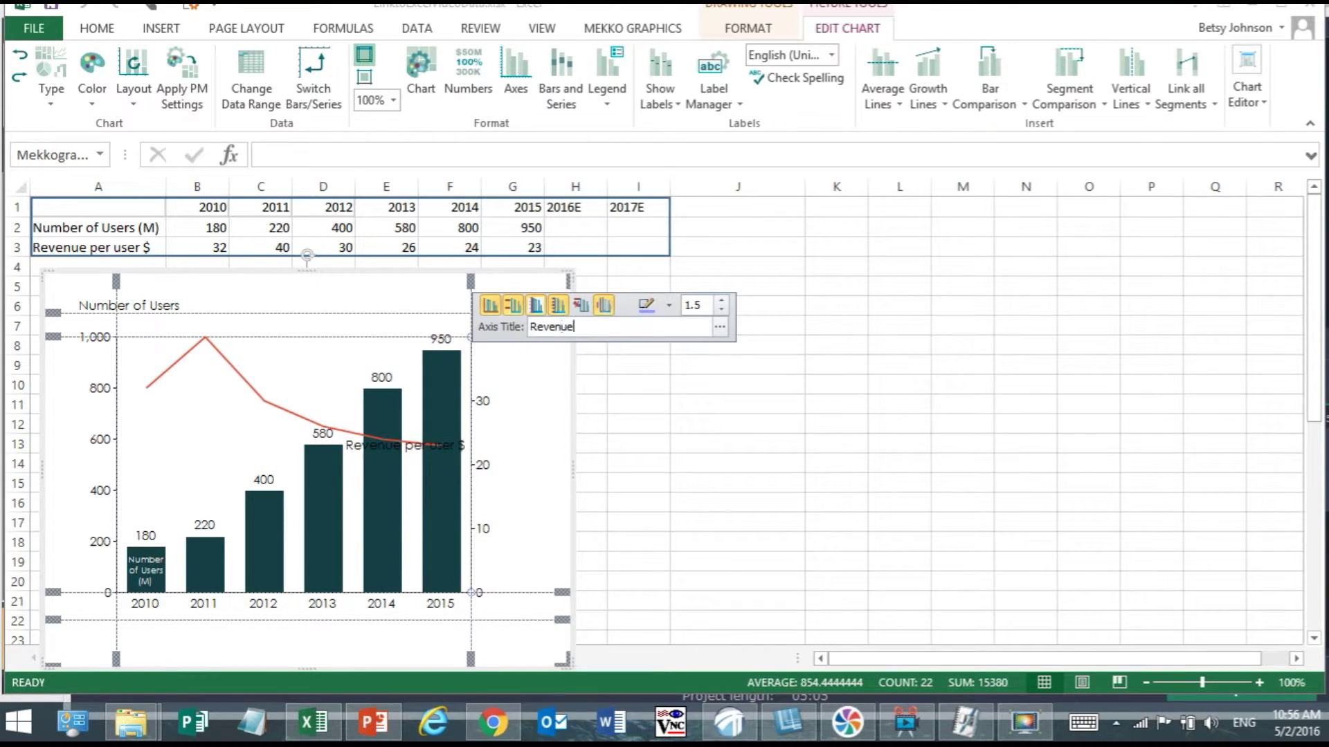
{"action": "type", "text": " per User"}
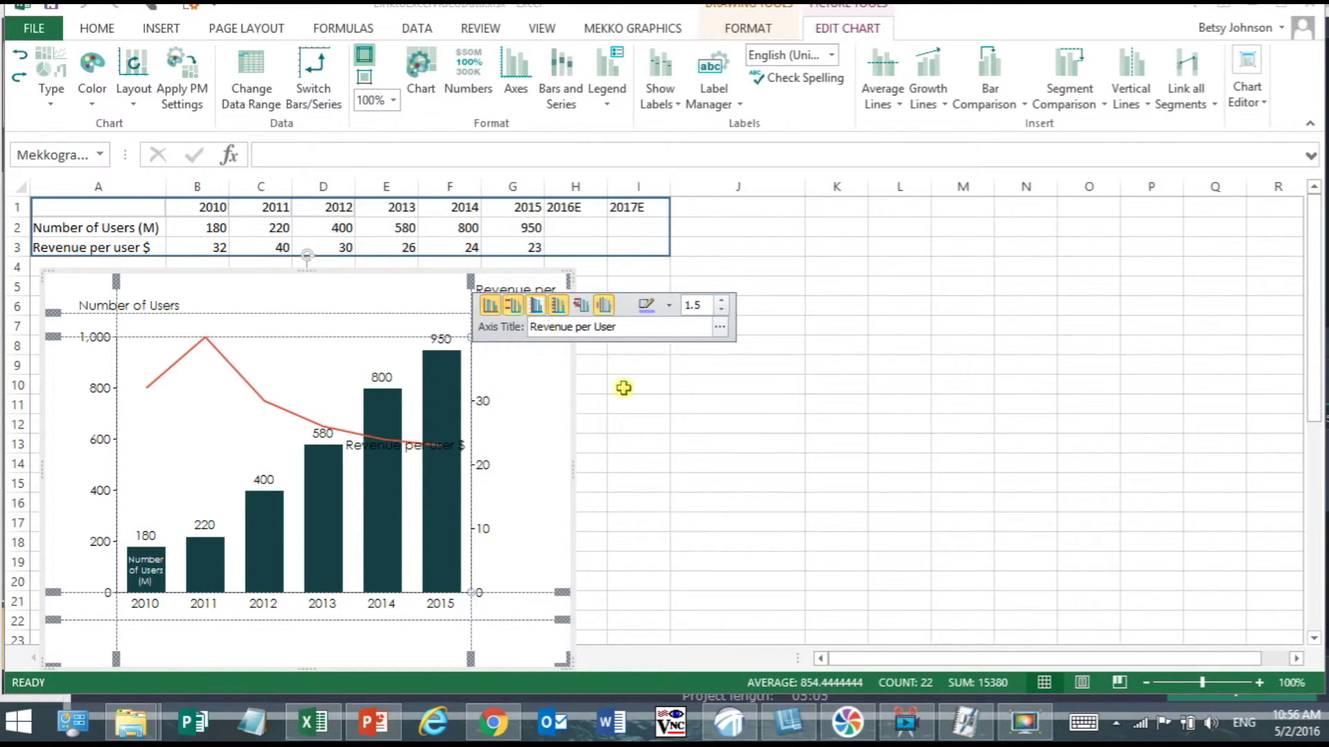
{"action": "left_click", "coordinate": [623, 387]}
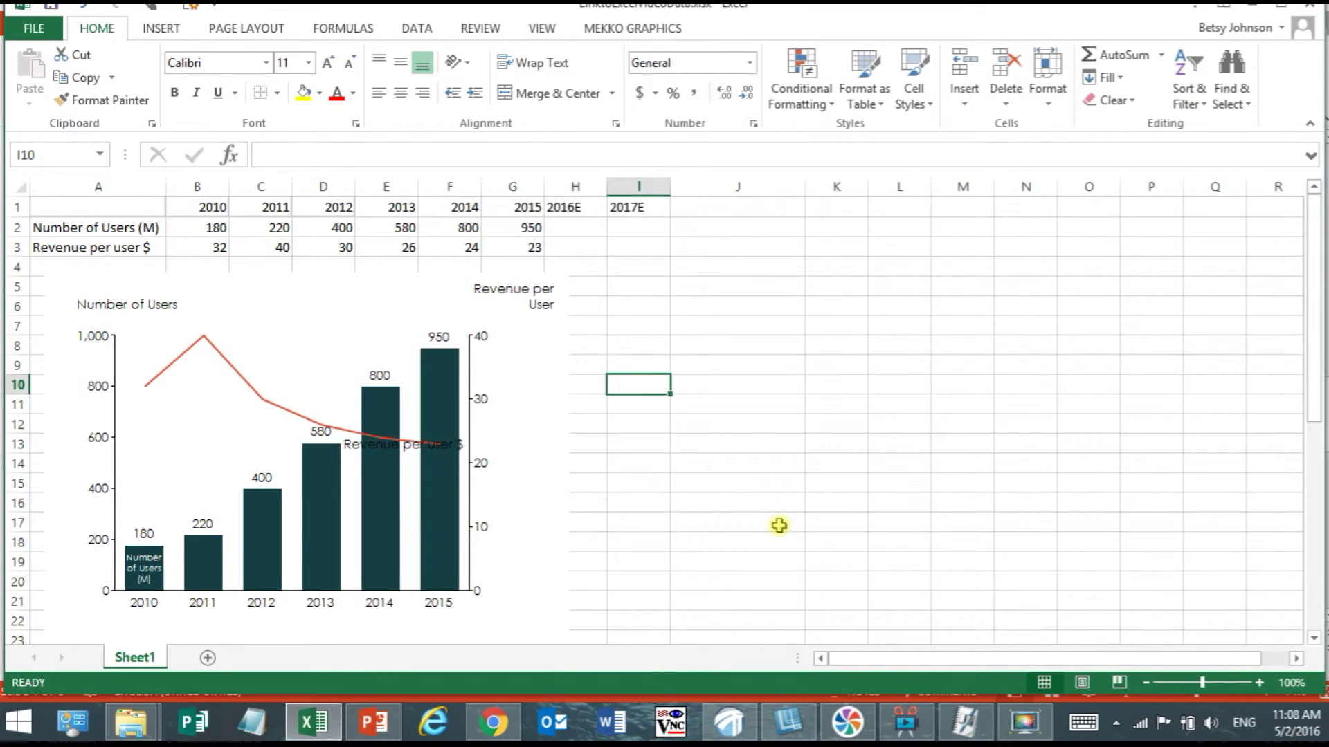
Fill the 2016E column with 1020 users in H2 and 22 revenue per user in H3.
{"action": "key", "text": "F10"}
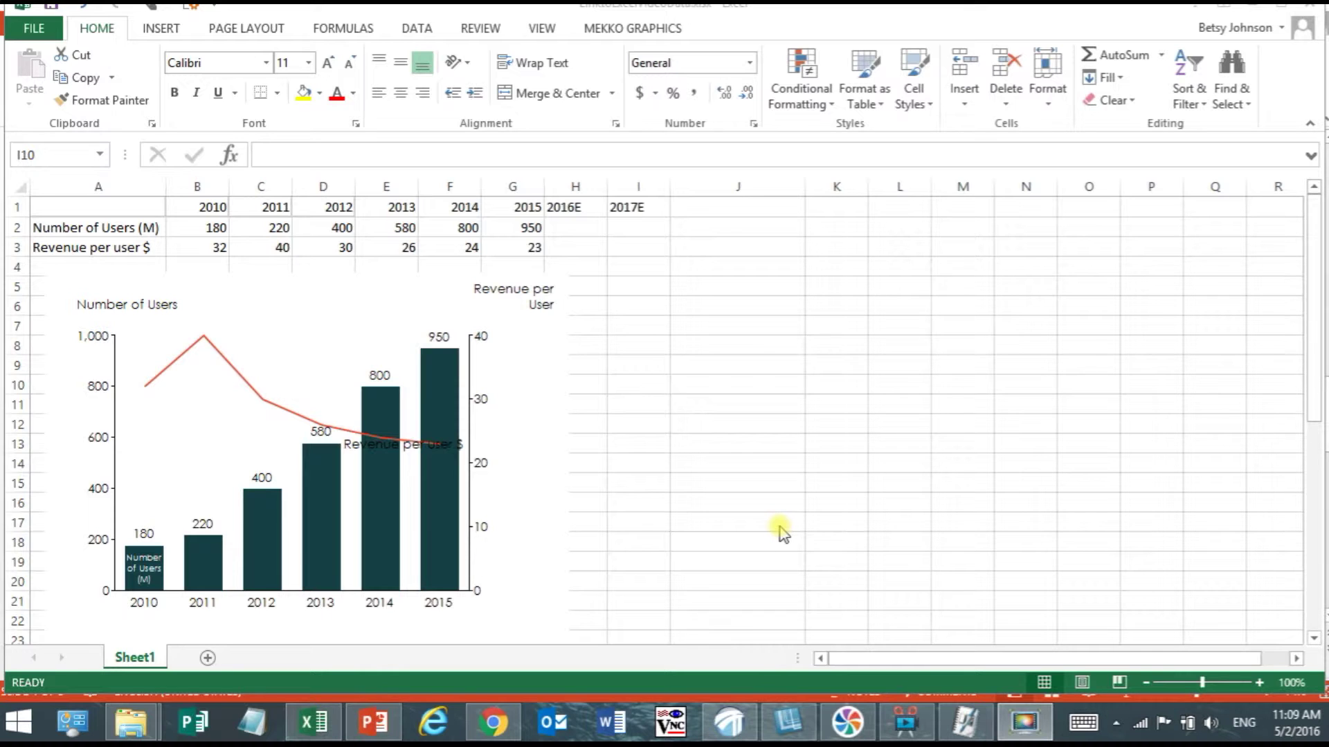
{"action": "key", "text": "F10"}
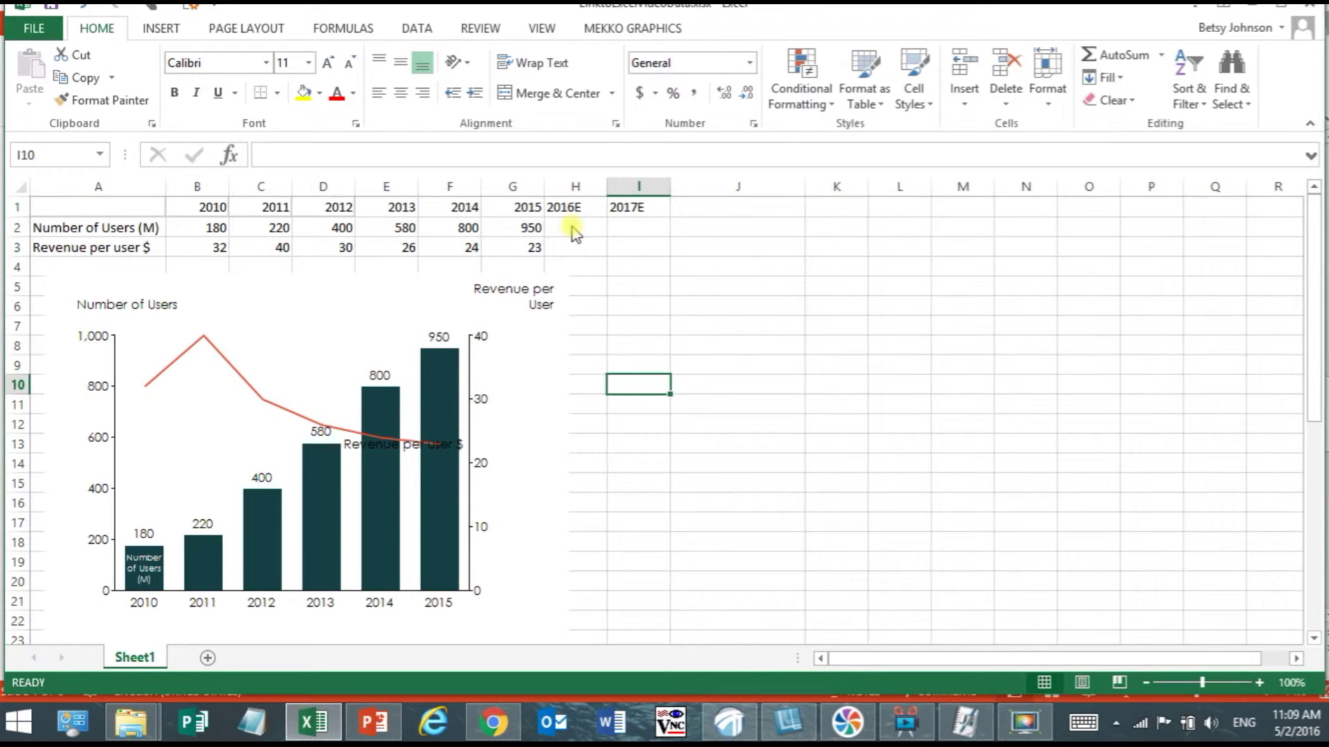
{"action": "left_click", "coordinate": [574, 229]}
{"action": "type", "text": "12"}
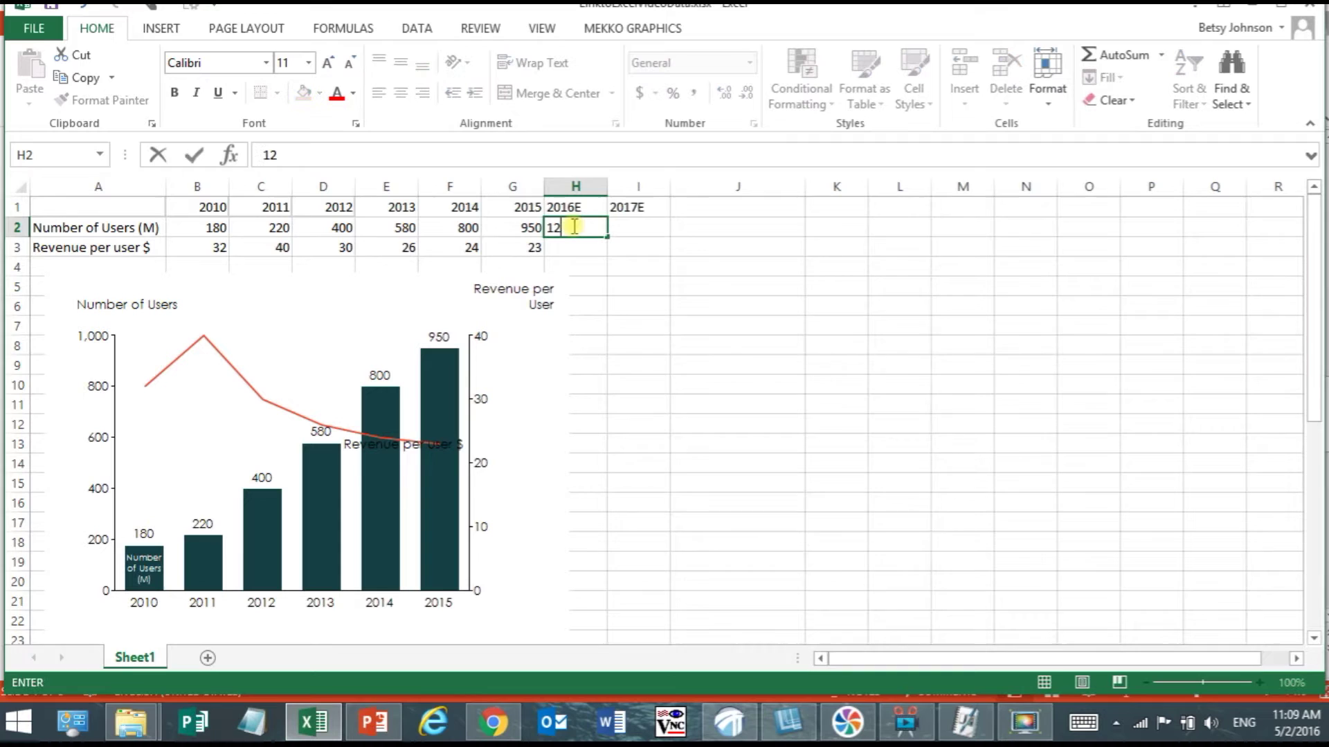
{"action": "key", "text": "BackSpace"}
{"action": "type", "text": "020"}
{"action": "key", "text": "Return"}
{"action": "type", "text": "22"}
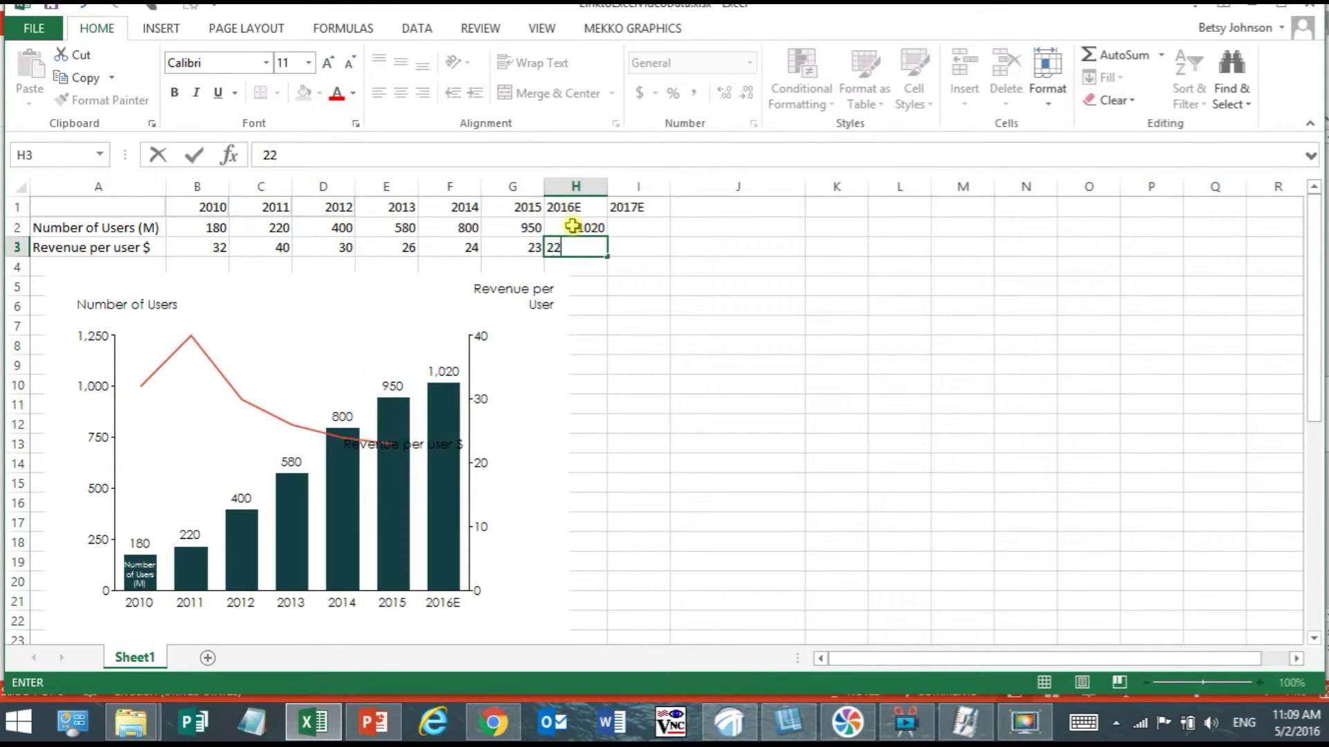
{"action": "left_click", "coordinate": [640, 255]}
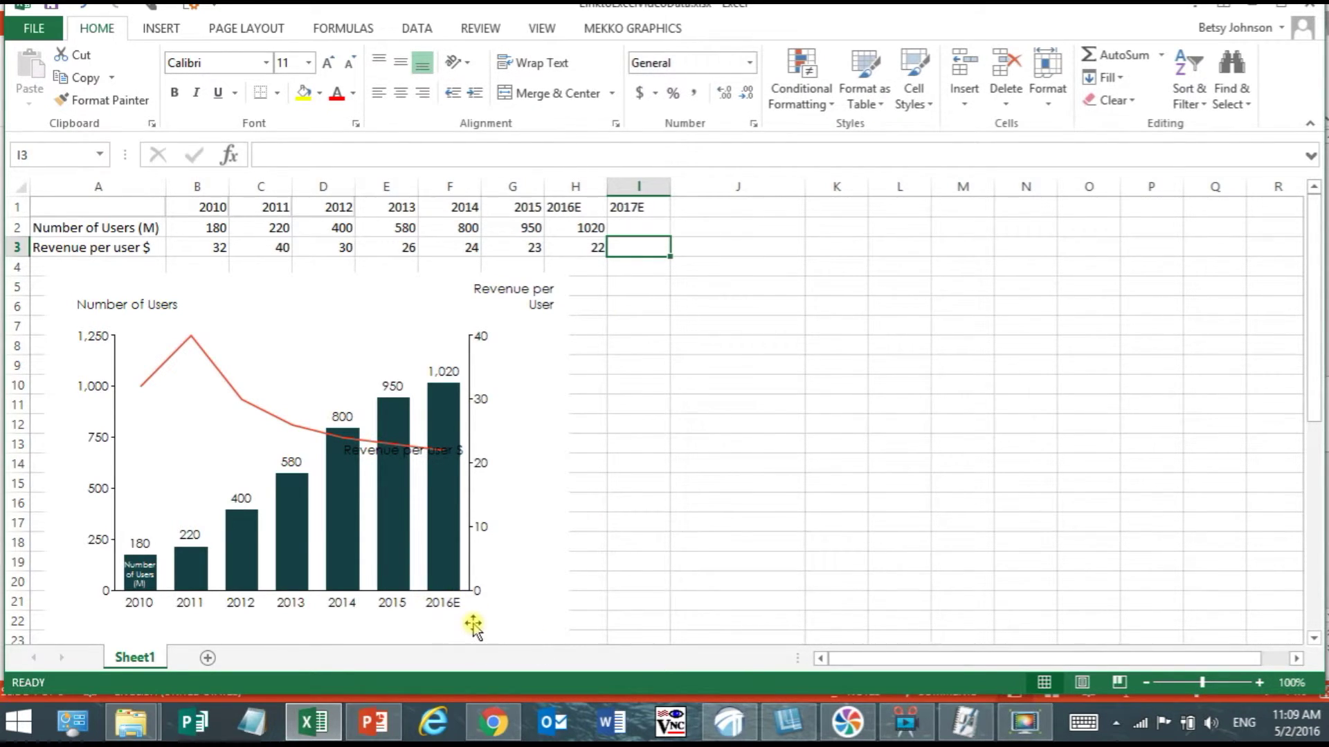
Select A1:I3 and choose Chart In PowerPoint on the Mekko Graphics tab.
{"action": "left_click_drag", "start_coordinate": [142, 209], "coordinate": [630, 247]}
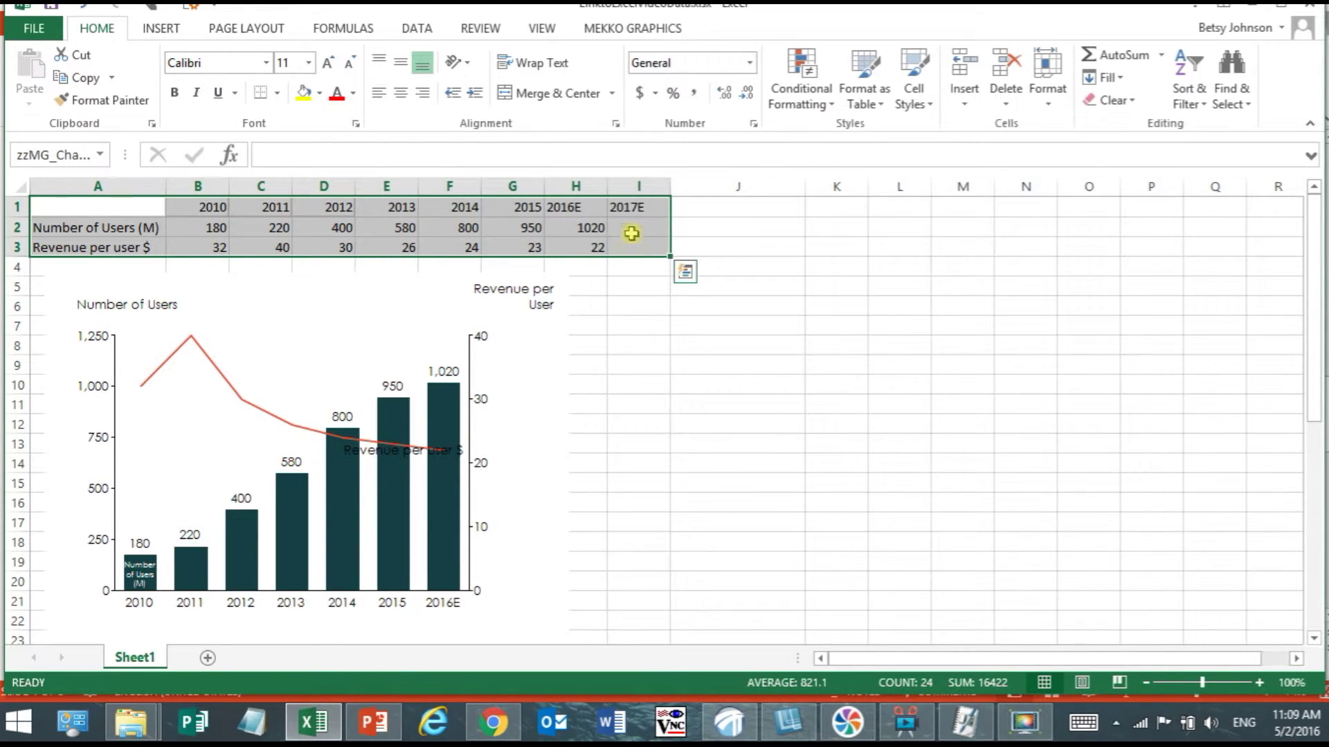
{"action": "left_click", "coordinate": [628, 29]}
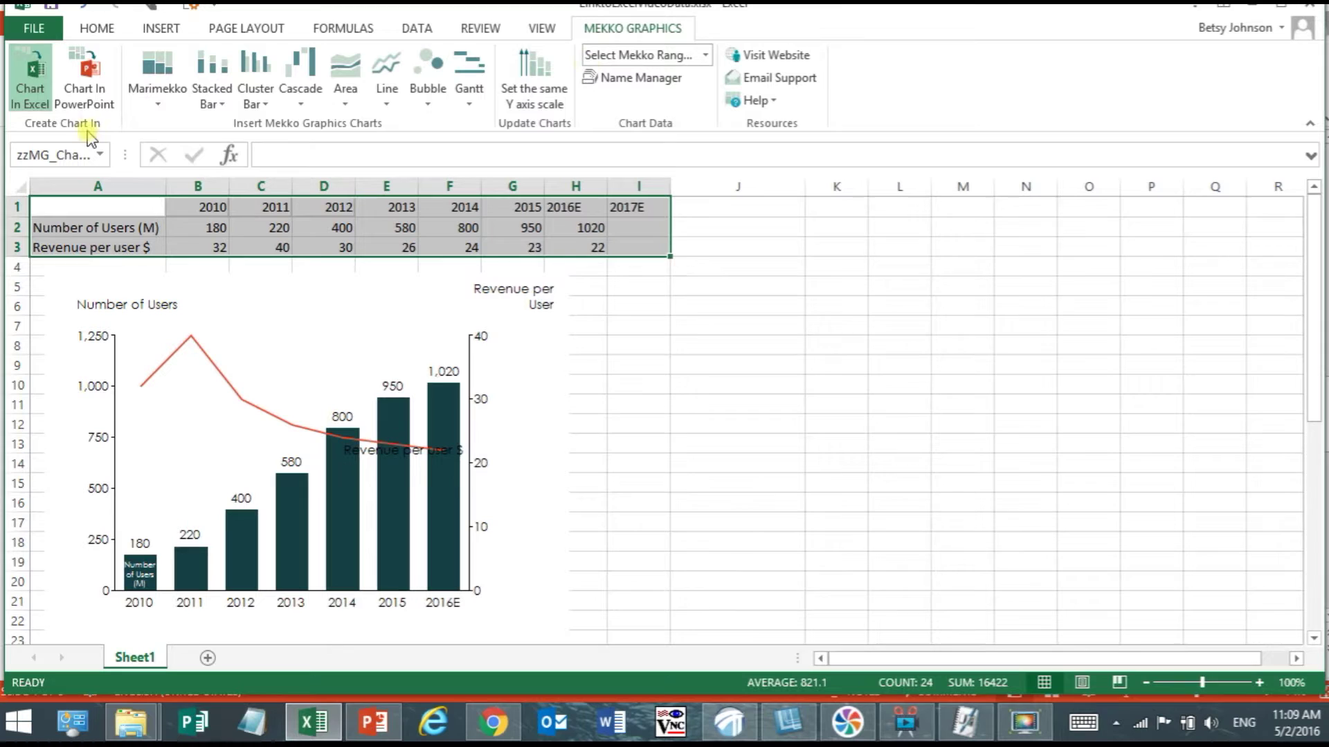
{"action": "left_click", "coordinate": [111, 86]}
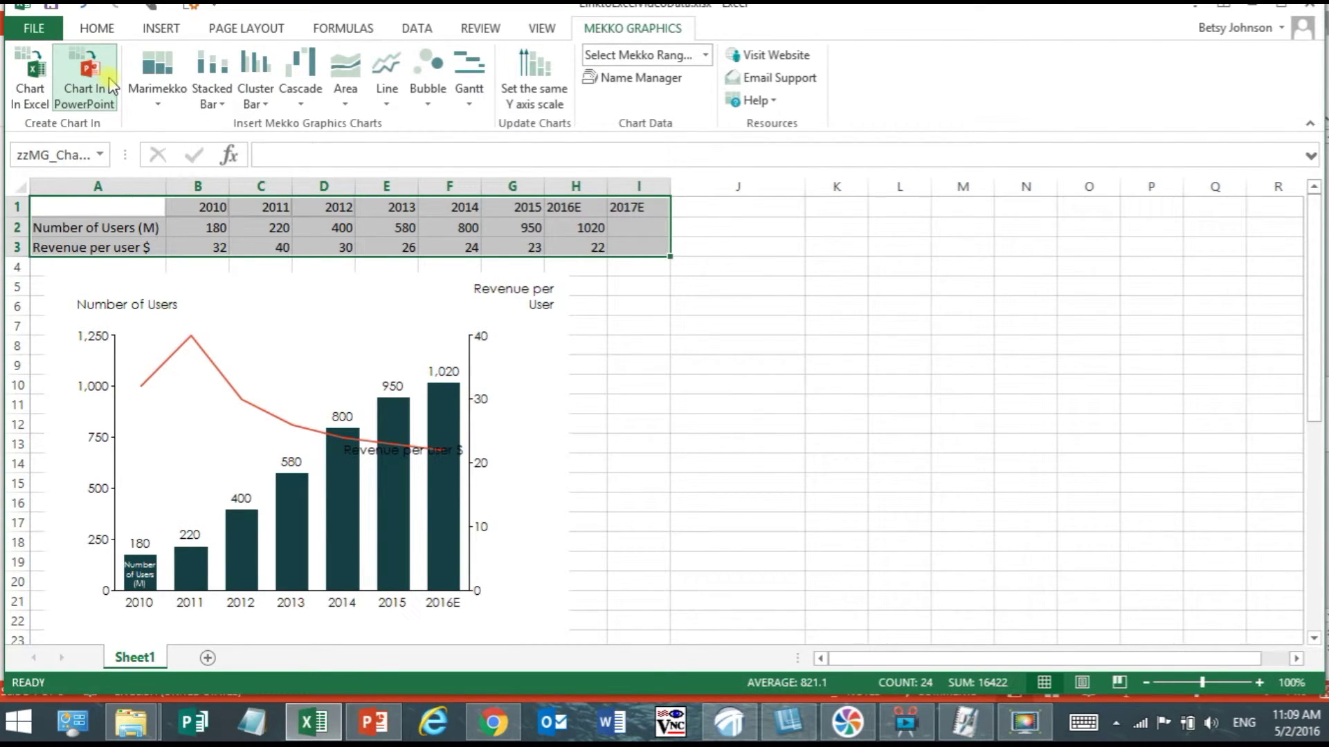
Place a stacked bar chart on slide 4 with Revenue shown as a line on a second Y axis.
{"action": "left_click", "coordinate": [217, 78]}
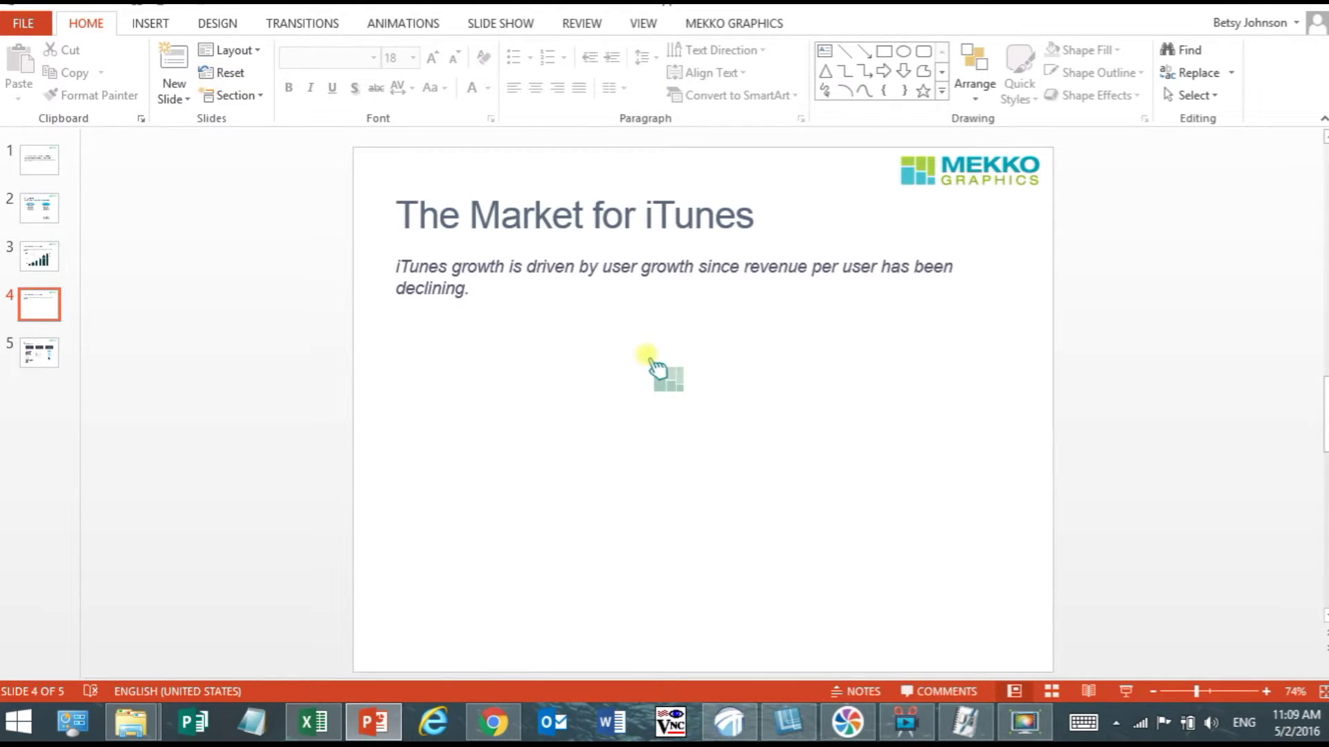
{"action": "left_click", "coordinate": [648, 357]}
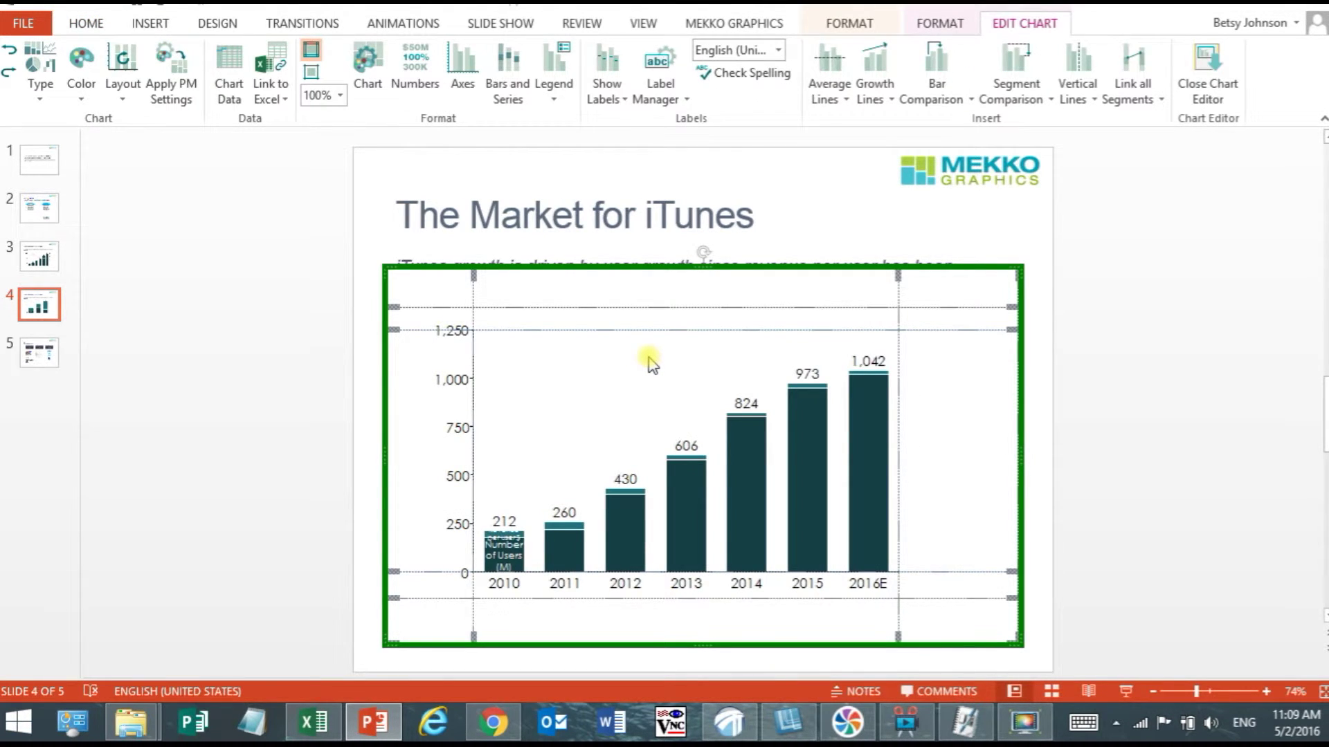
{"action": "left_click", "coordinate": [508, 90]}
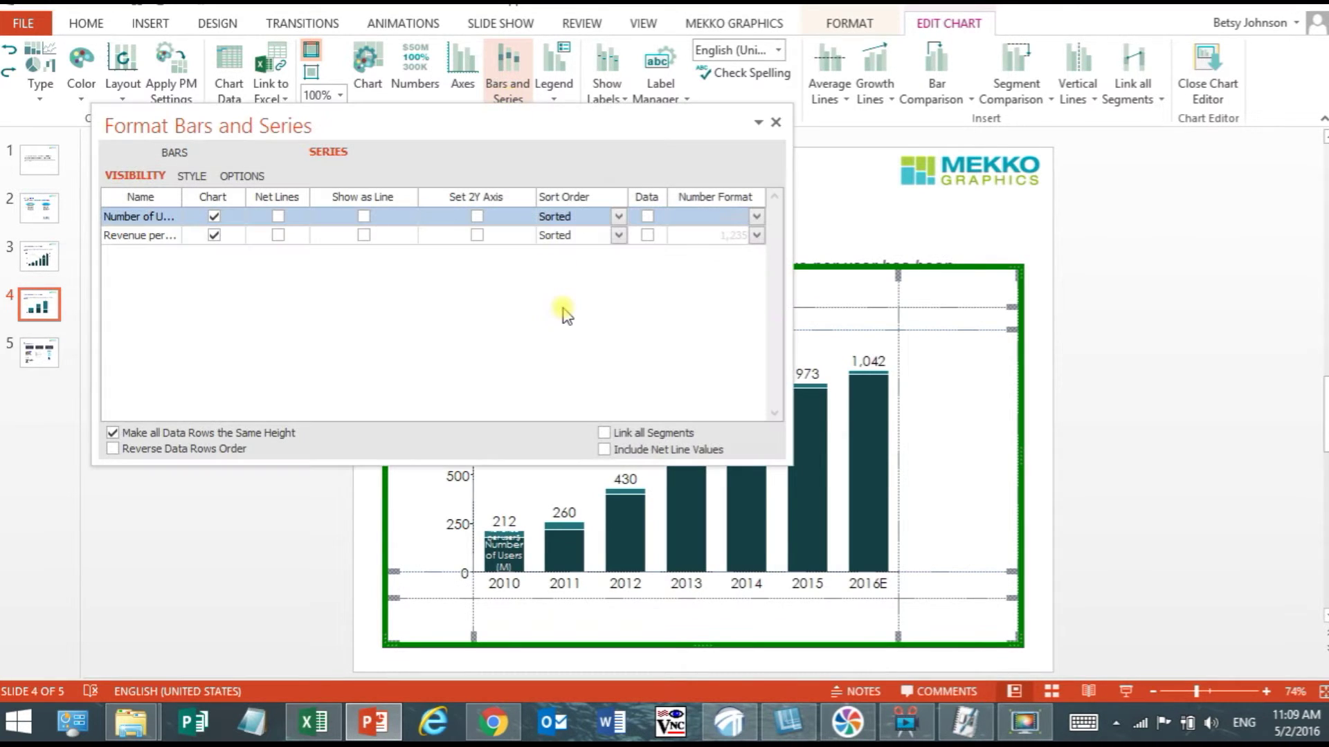
{"action": "left_click", "coordinate": [363, 235]}
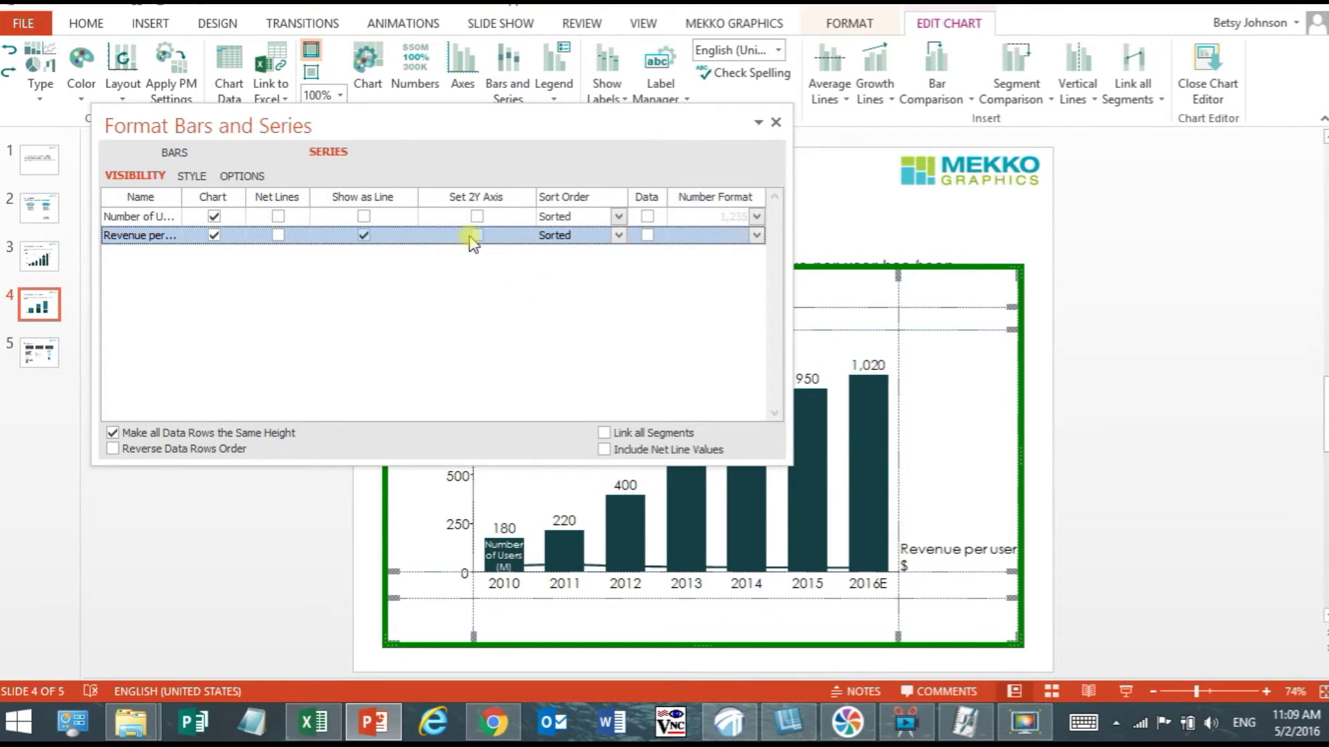
{"action": "left_click", "coordinate": [476, 235]}
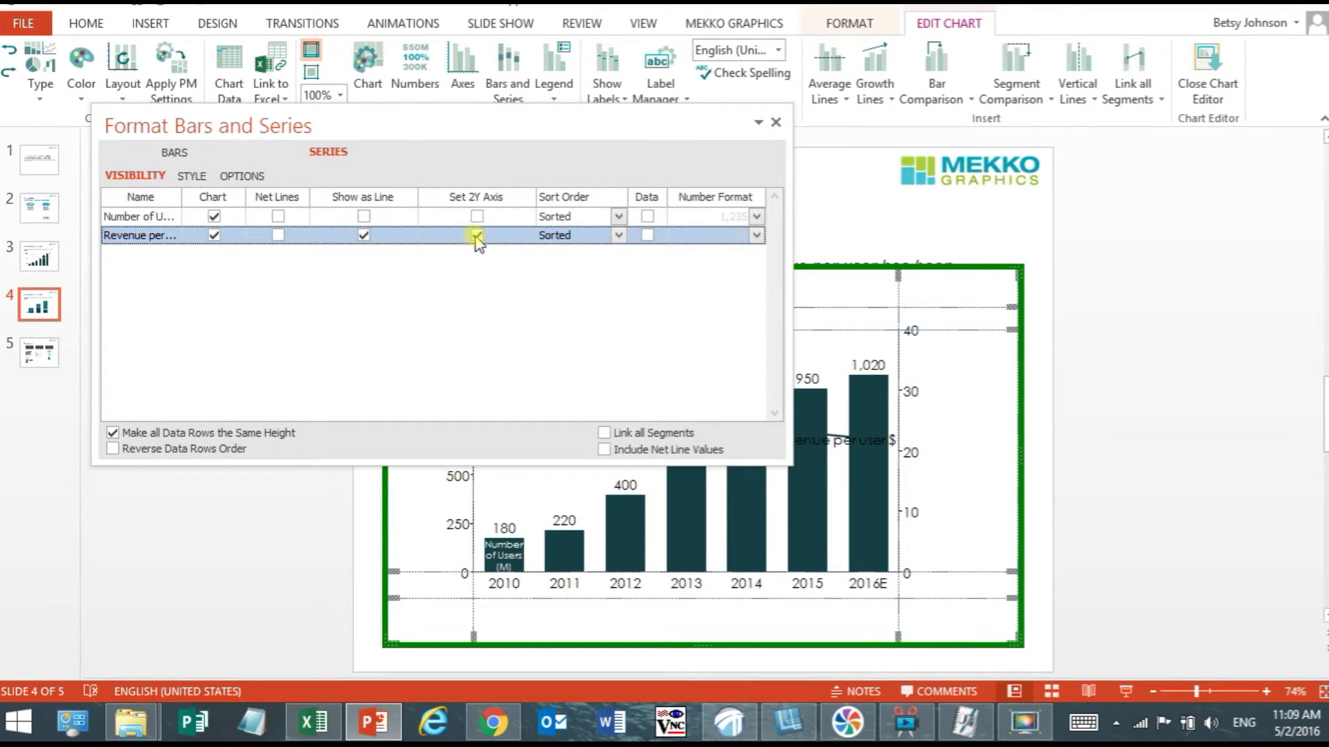
{"action": "left_click", "coordinate": [776, 123]}
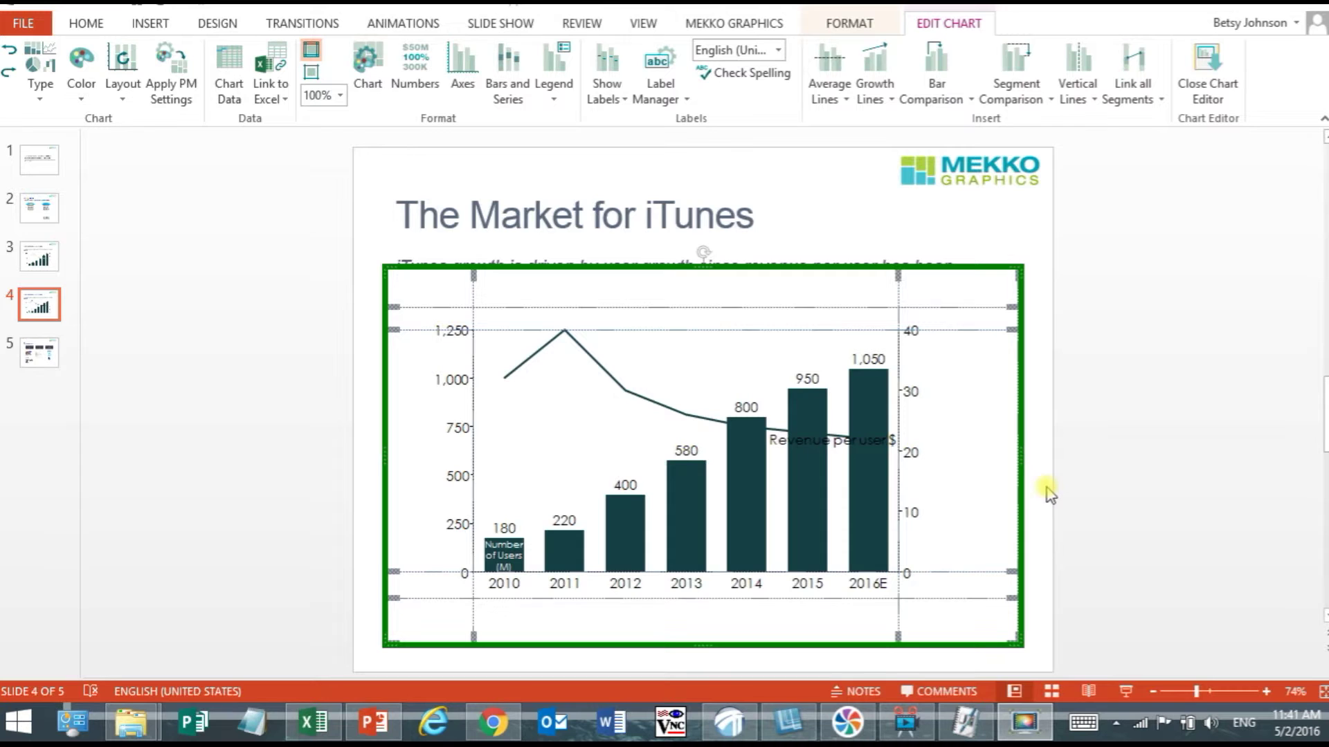
Change the 2016E users value in cell H2 to 1150.
{"action": "left_click", "coordinate": [312, 724]}
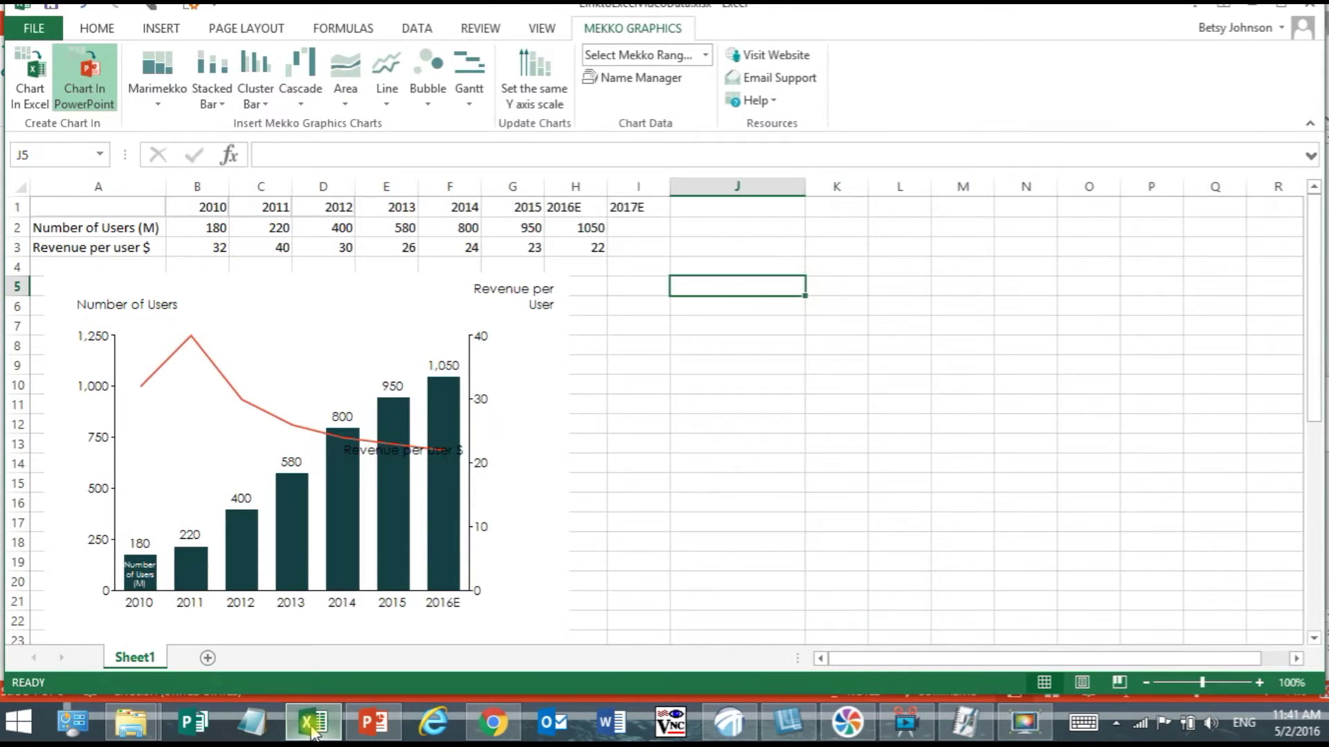
{"action": "left_click", "coordinate": [561, 225]}
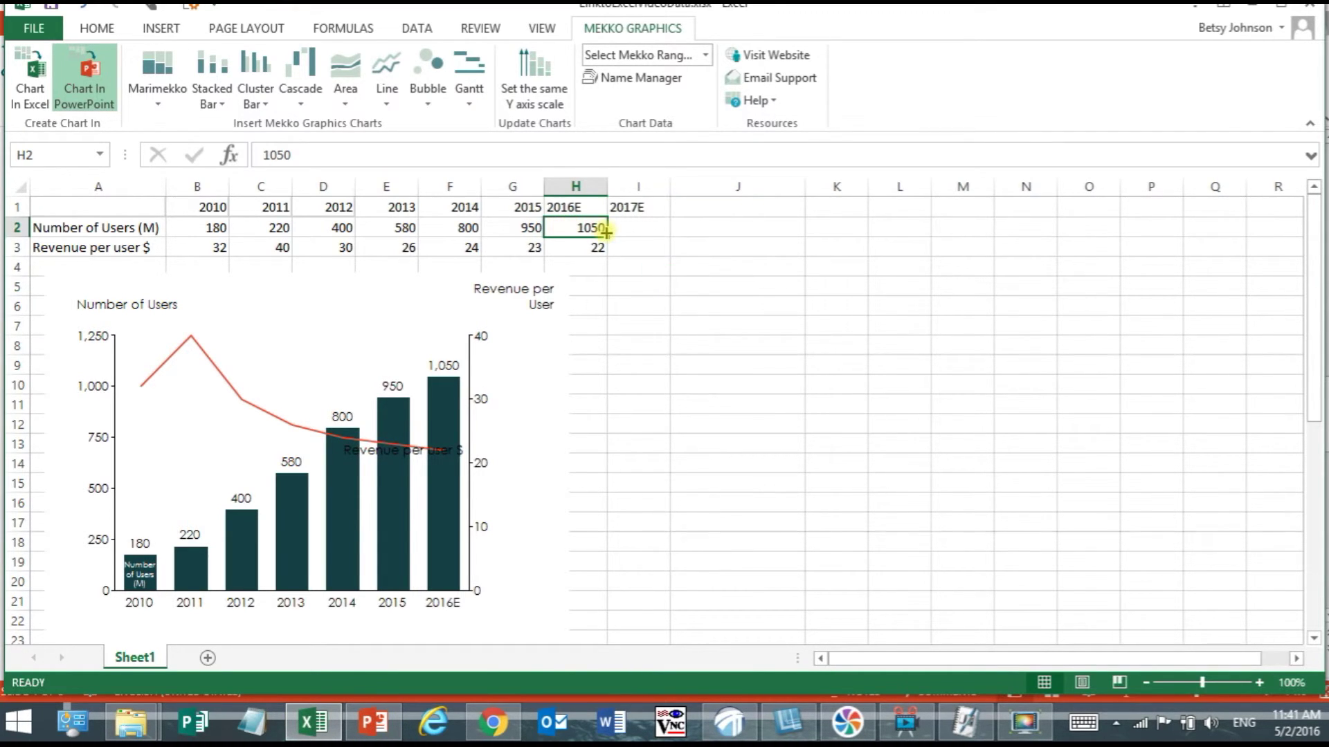
{"action": "type", "text": "11"}
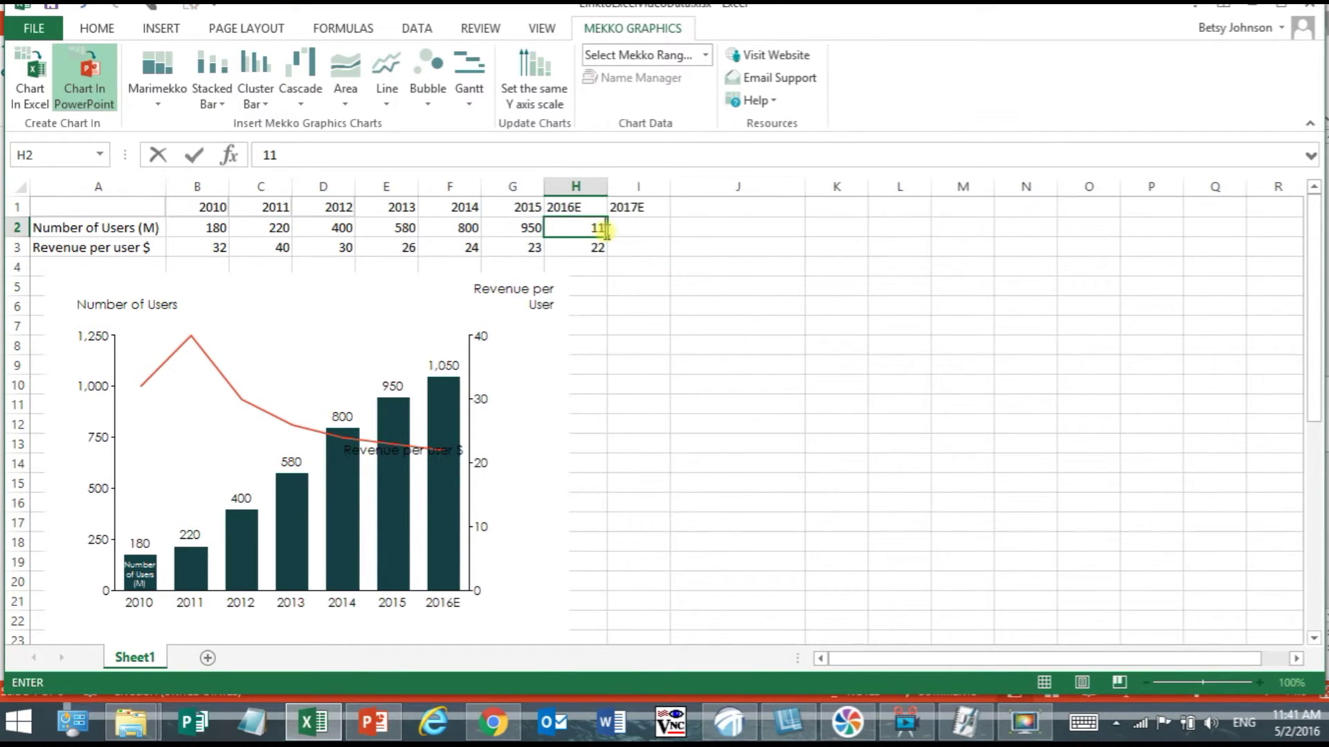
{"action": "type", "text": "50"}
{"action": "left_click", "coordinate": [584, 250]}
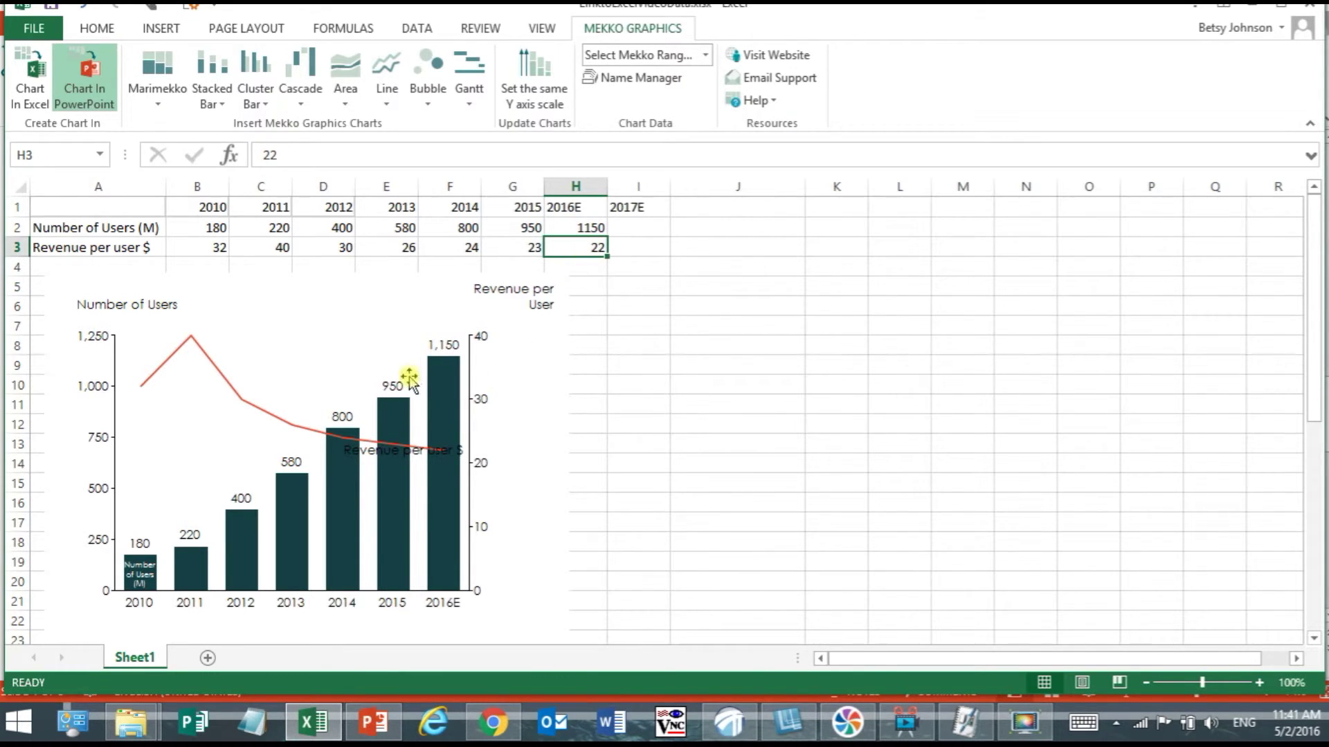
Refresh the slide 4 chart from its linked Excel data so the 2016E bar reads 1,150.
{"action": "left_click", "coordinate": [390, 732]}
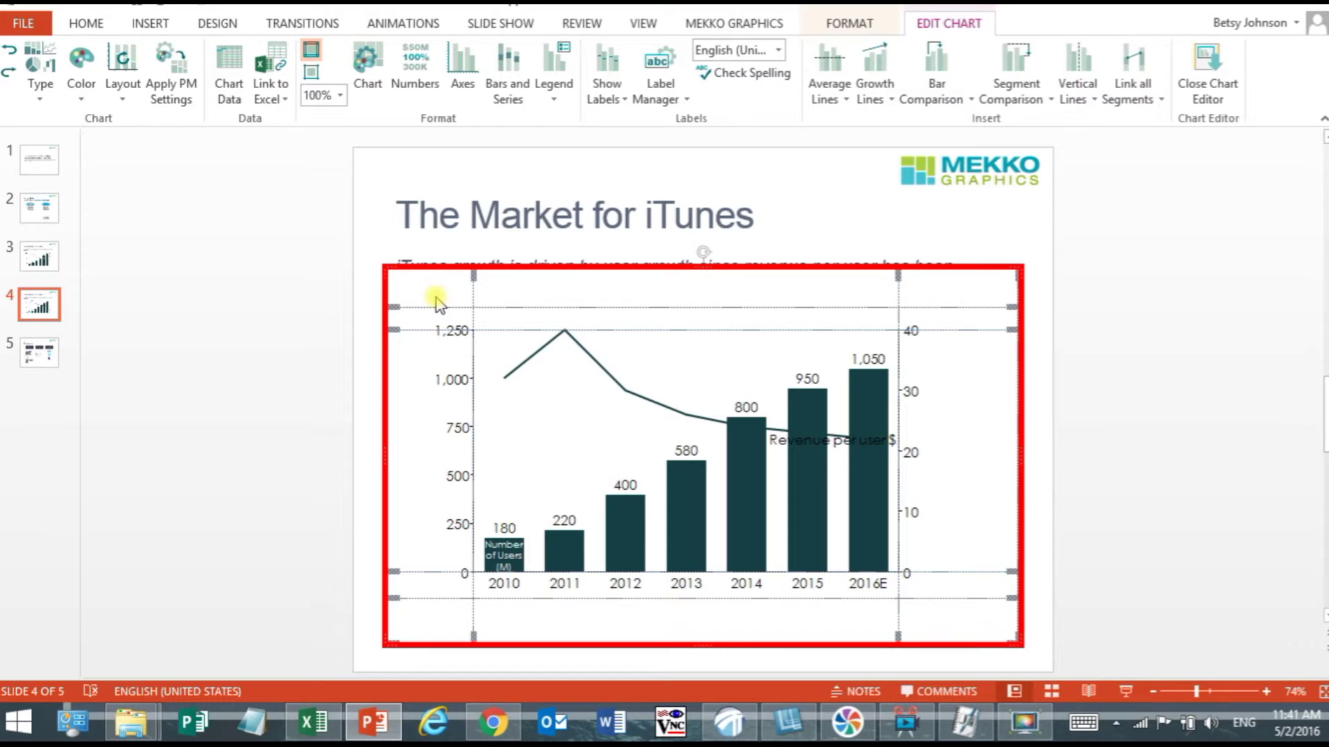
{"action": "left_click", "coordinate": [271, 96]}
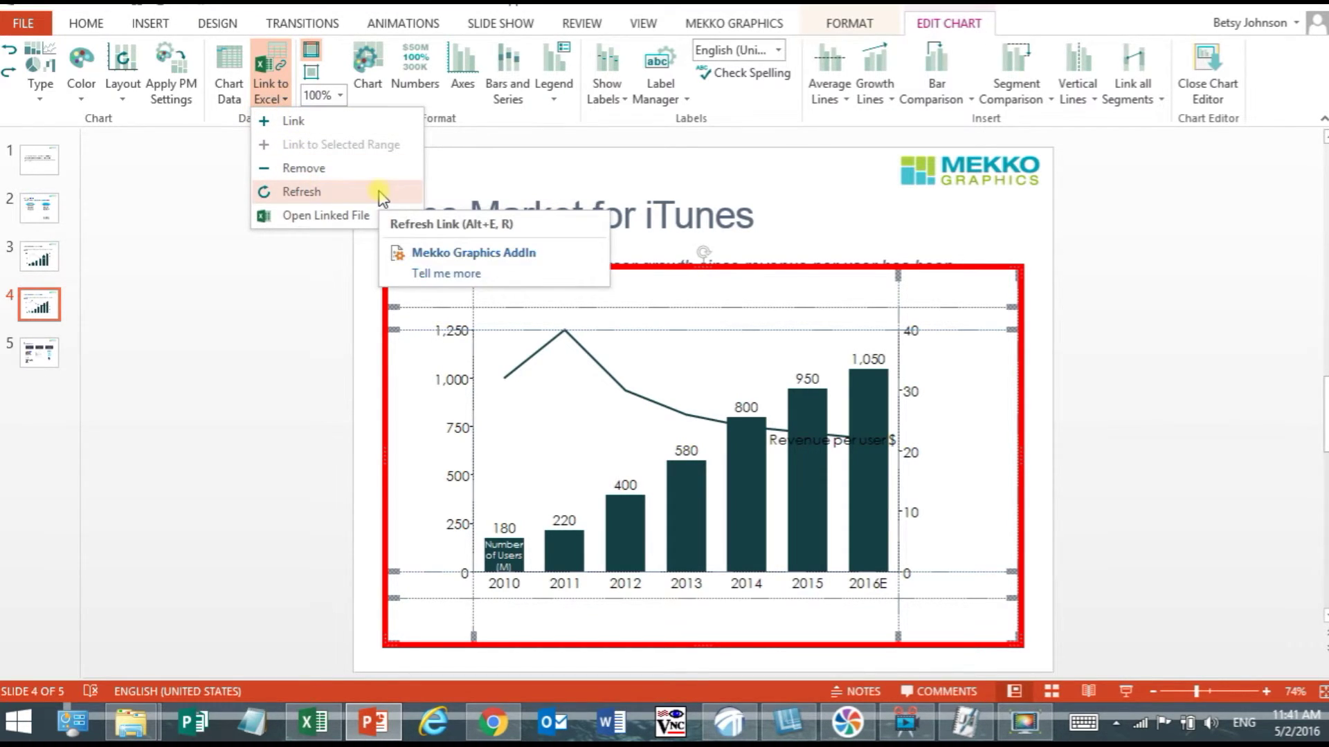
{"action": "left_click", "coordinate": [302, 192]}
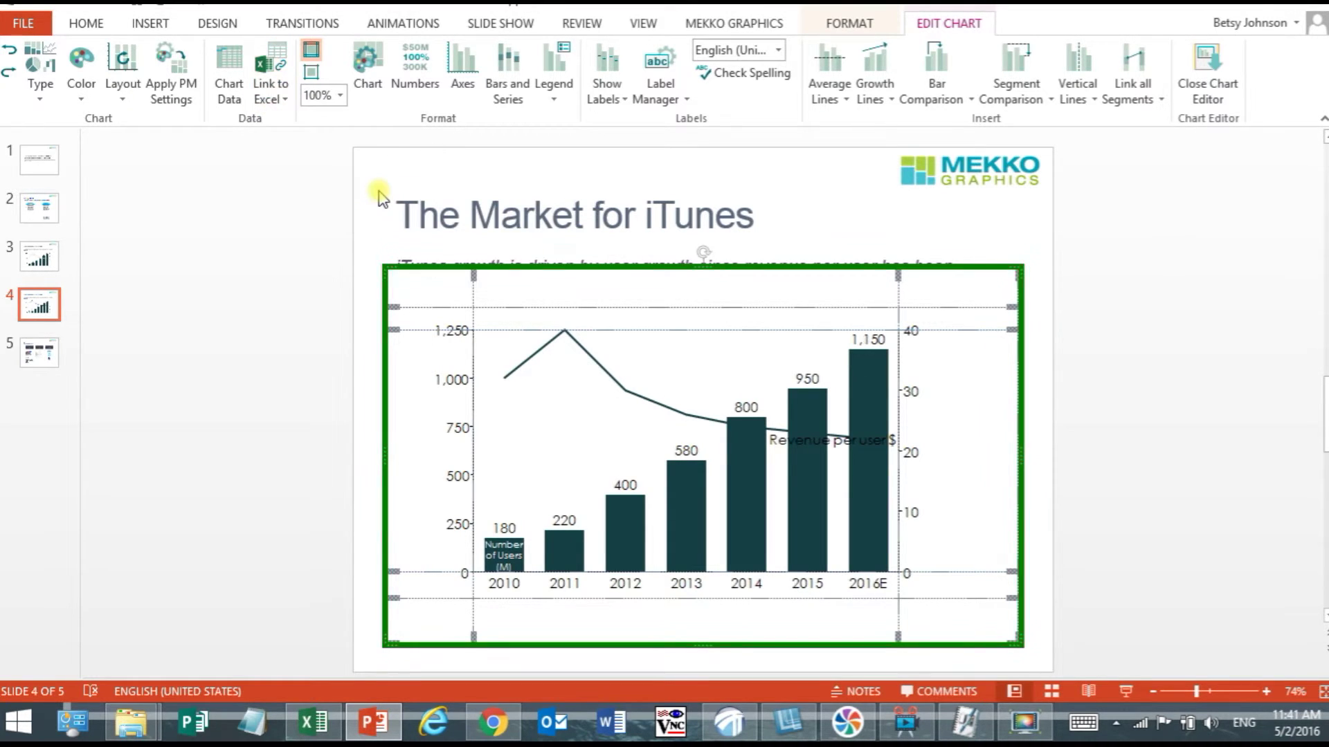
{"action": "left_click", "coordinate": [1037, 351]}
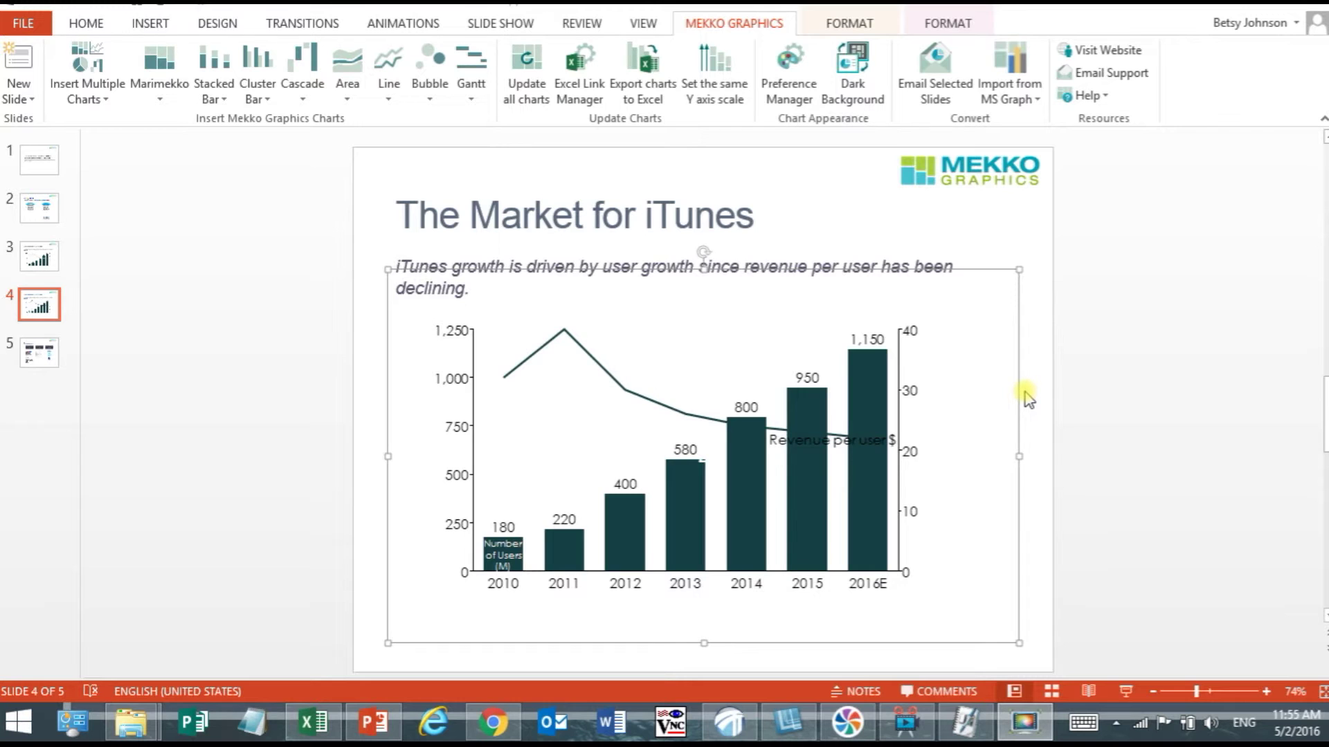
Set the slide 4 chart's link to Auto in the Excel Link Manager so it stays synced.
{"action": "left_click", "coordinate": [584, 85]}
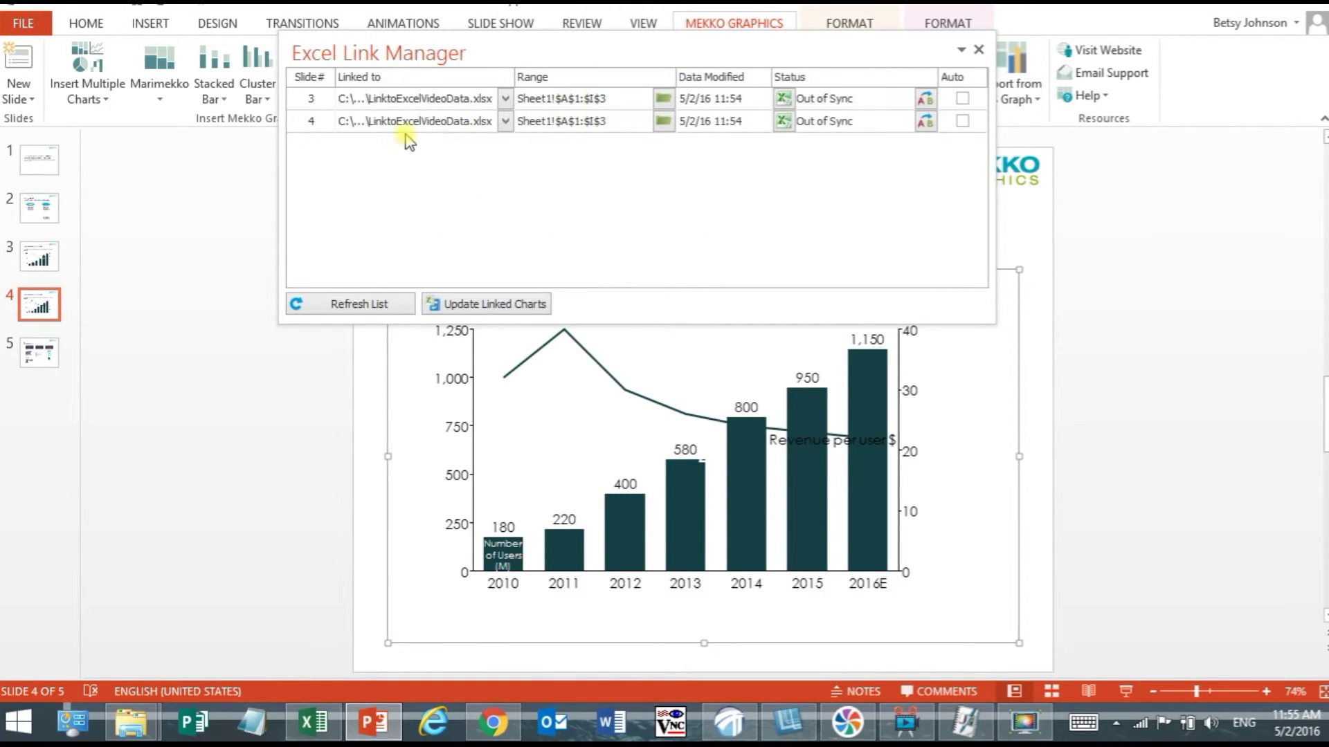
{"action": "left_click", "coordinate": [961, 125]}
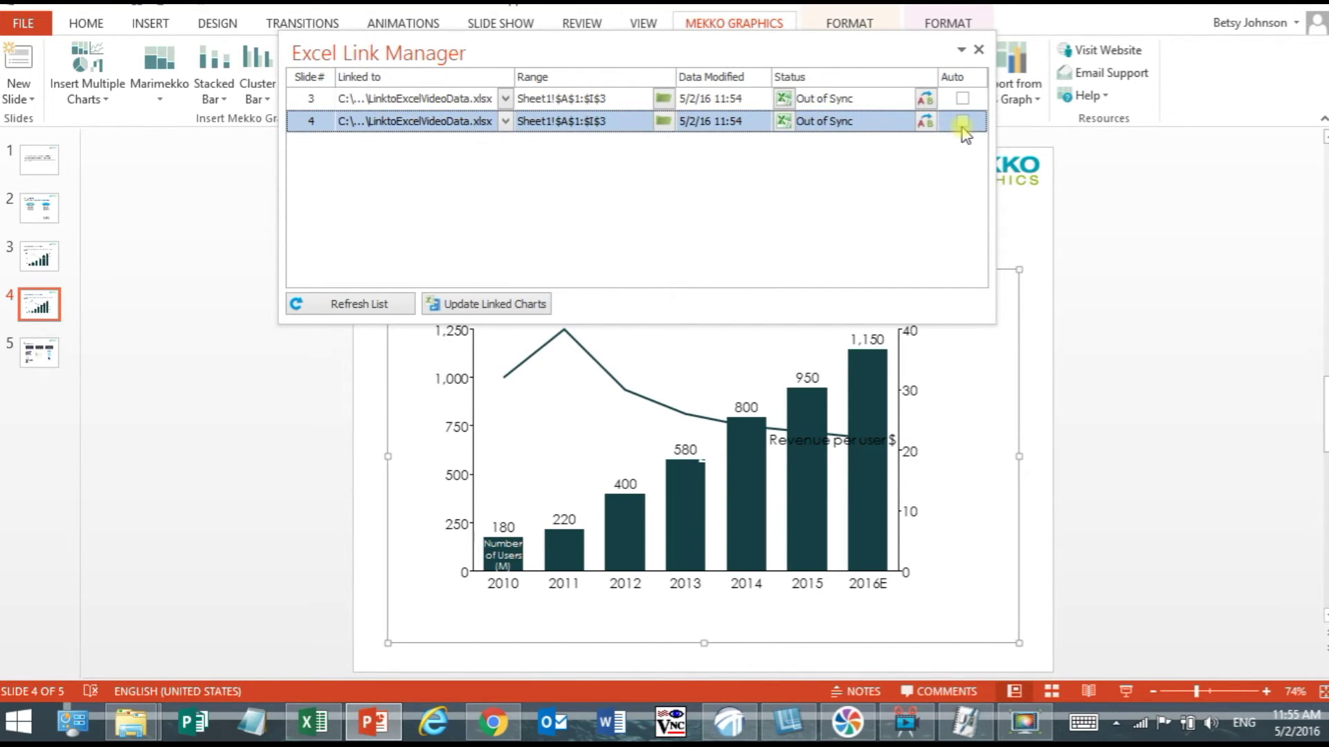
{"action": "left_click", "coordinate": [962, 124]}
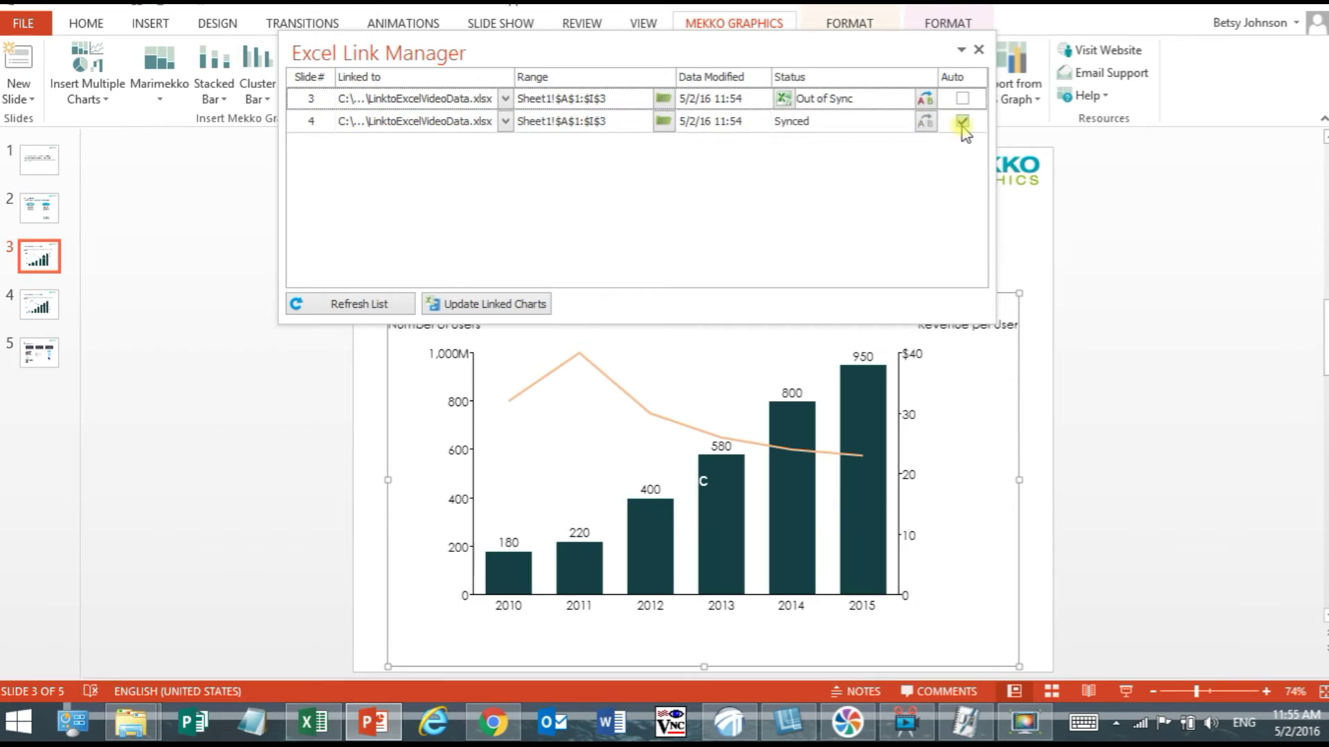
{"action": "left_click", "coordinate": [40, 302]}
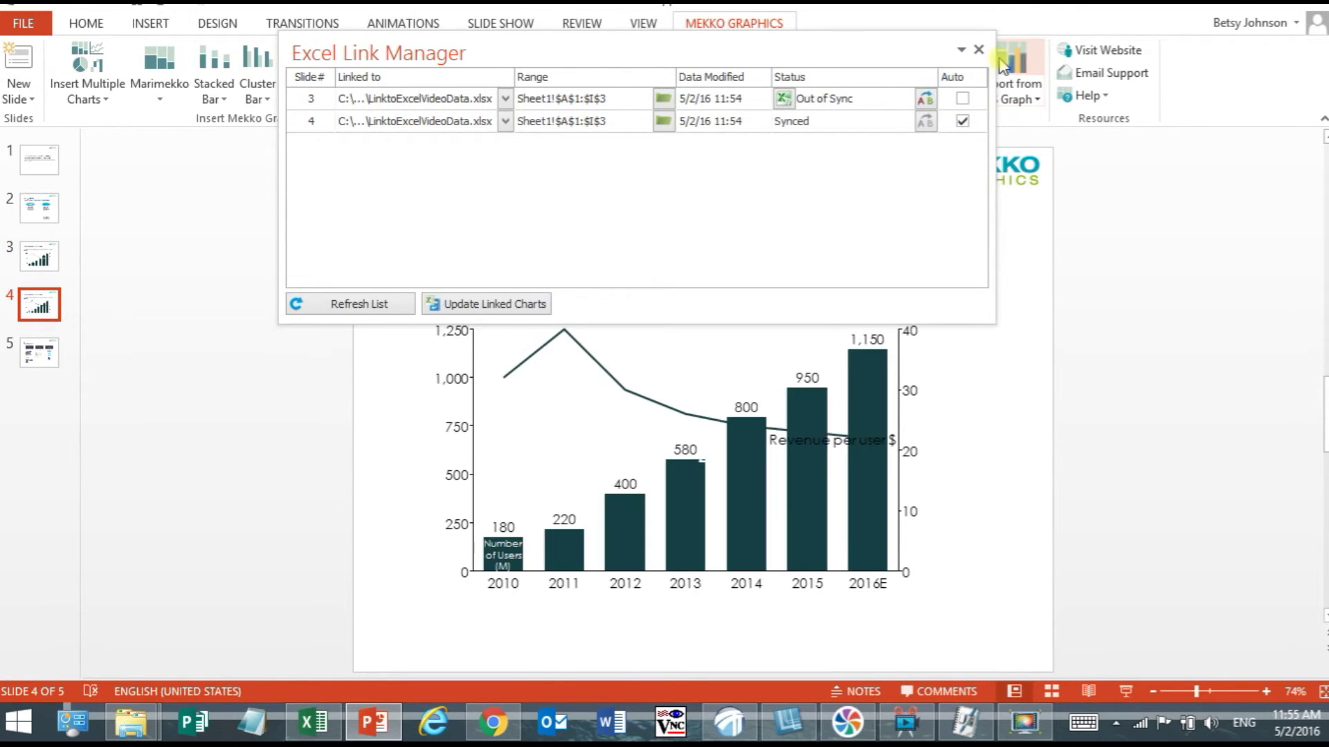
{"action": "left_click", "coordinate": [979, 49]}
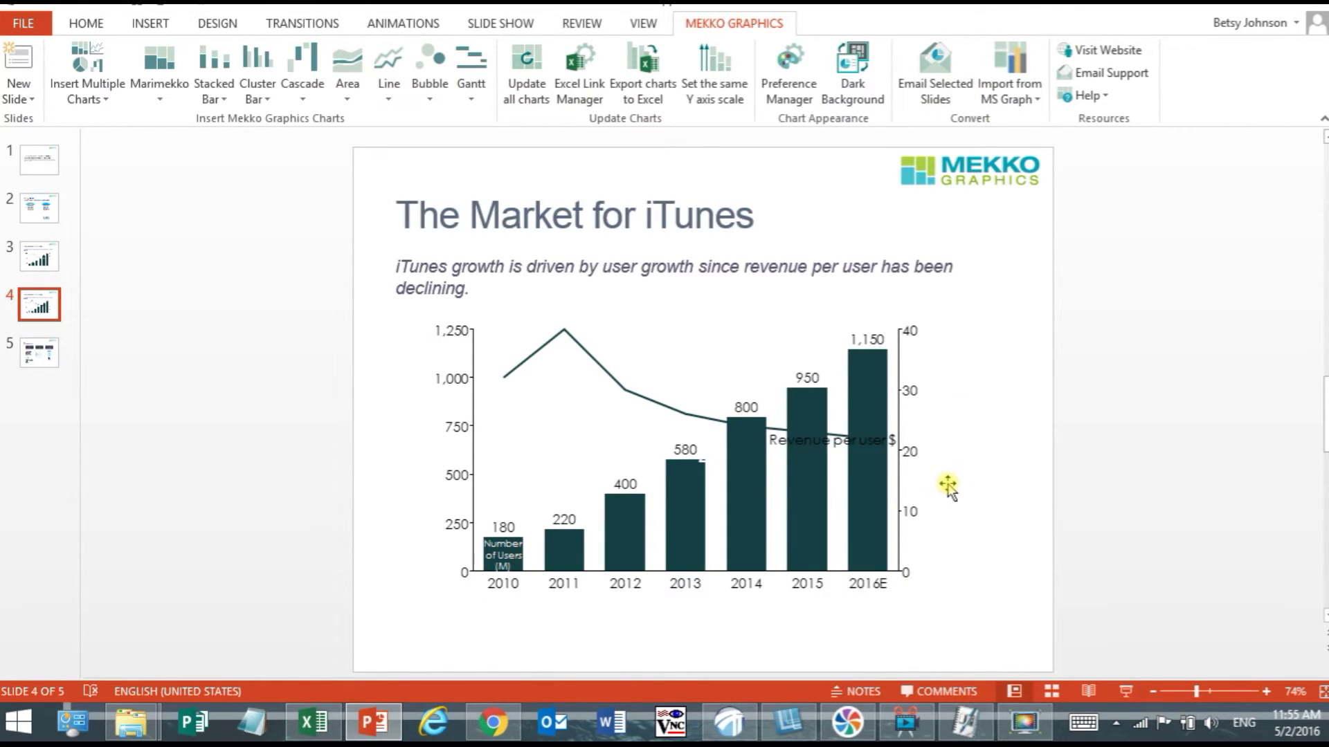
Enter the 2017E figures in Excel: 1200 users in I2 and 21 revenue per user in I3.
{"action": "left_click", "coordinate": [314, 734]}
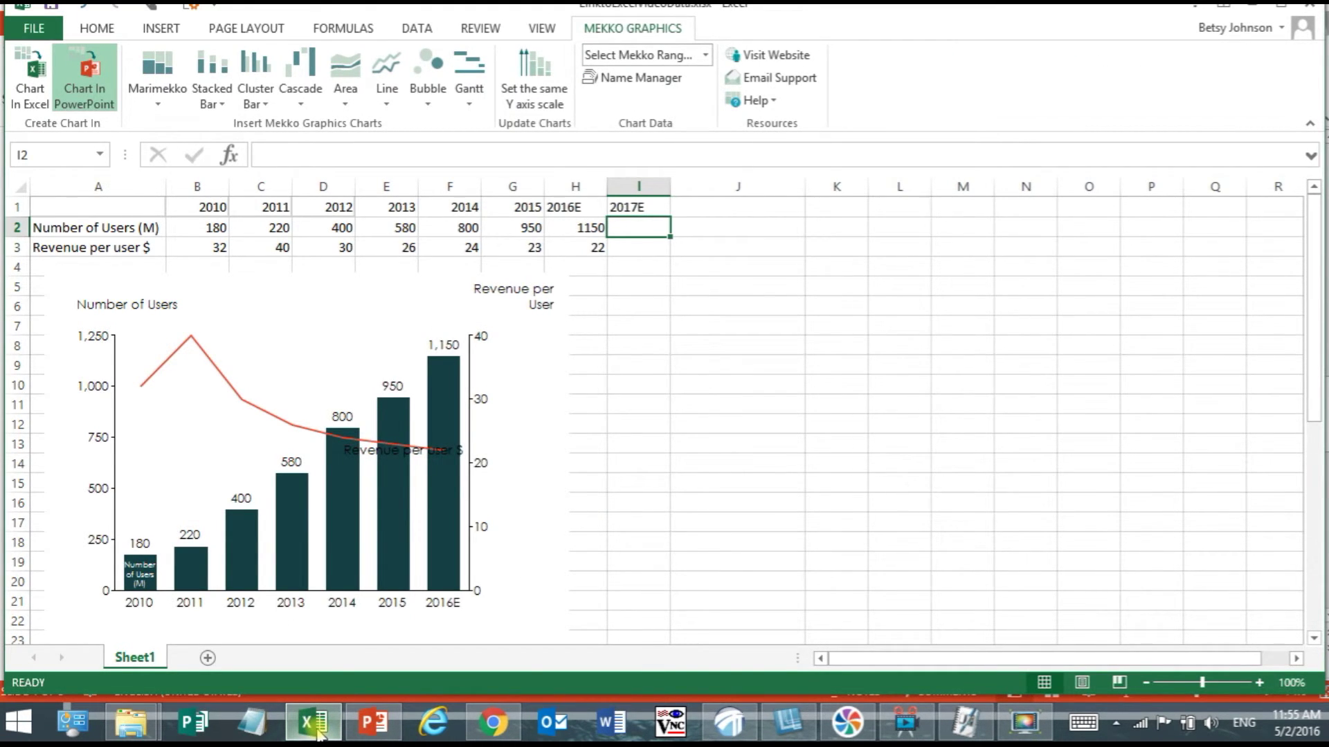
{"action": "type", "text": "12"}
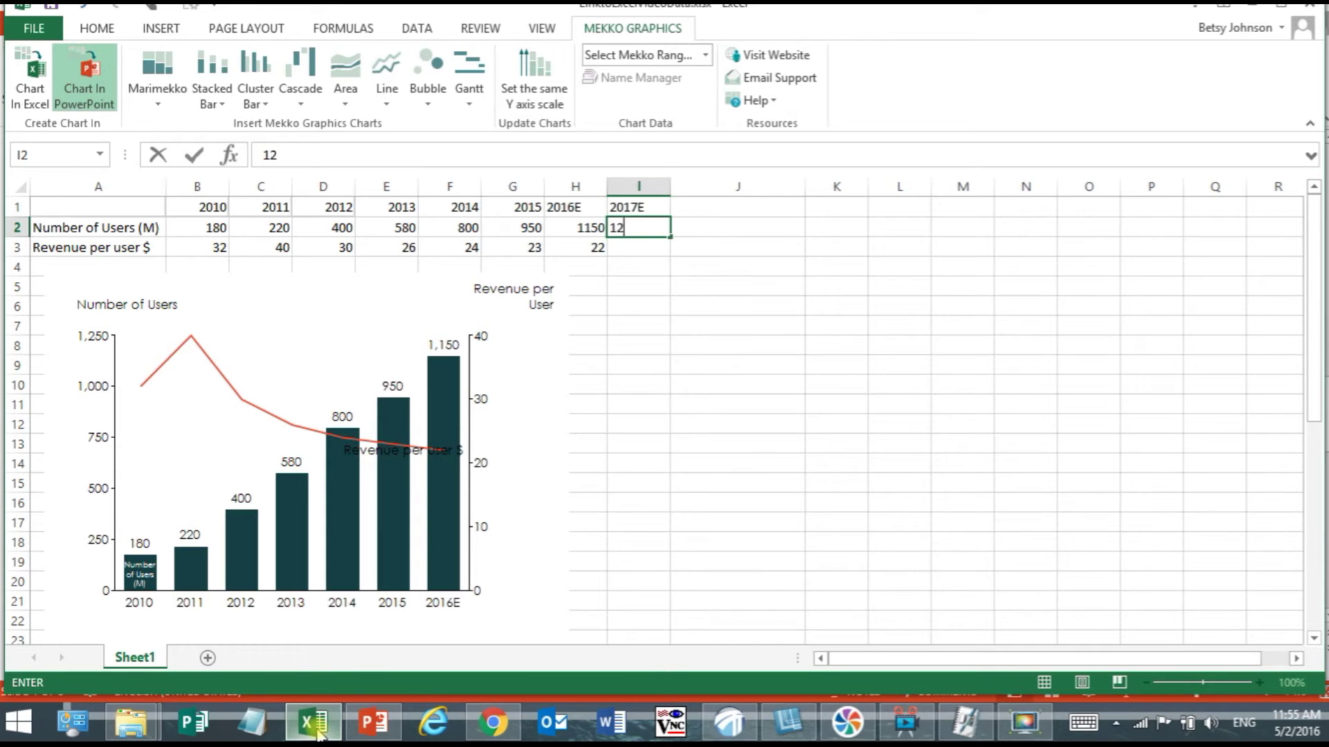
{"action": "type", "text": "00"}
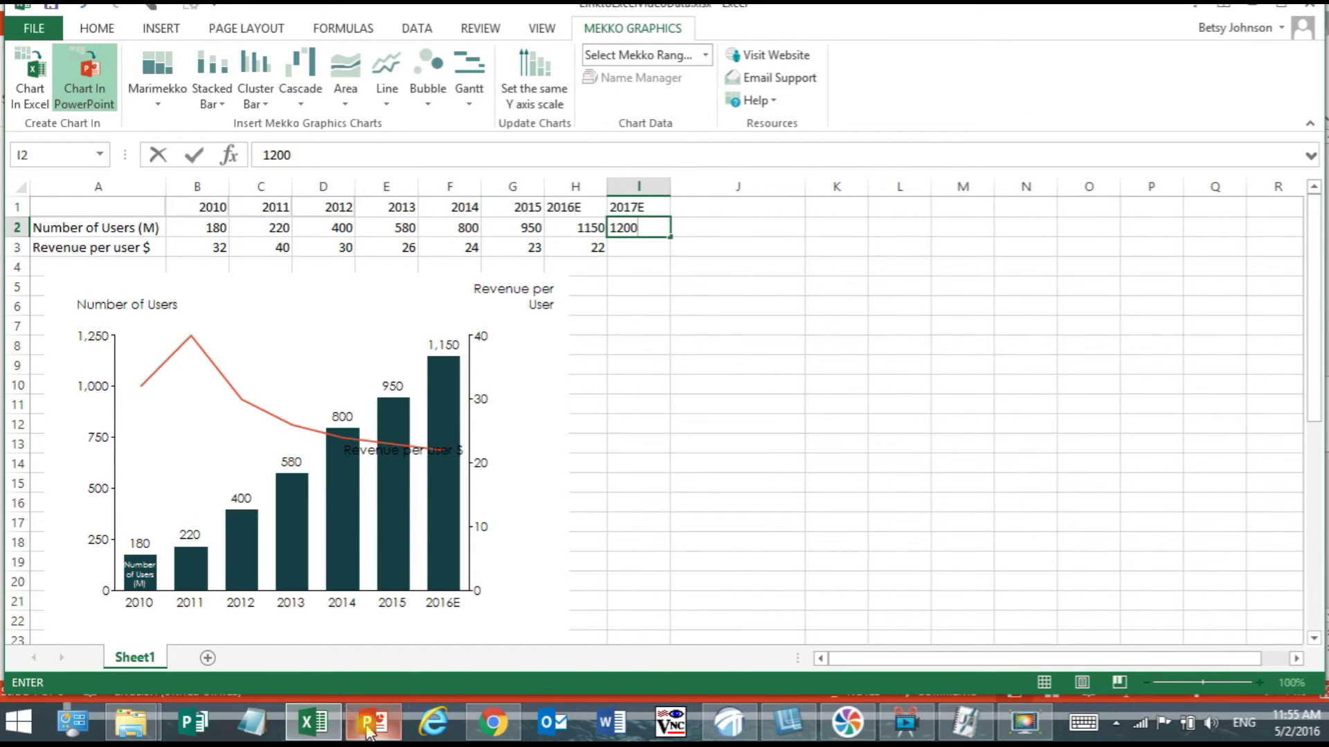
{"action": "left_click", "coordinate": [623, 247]}
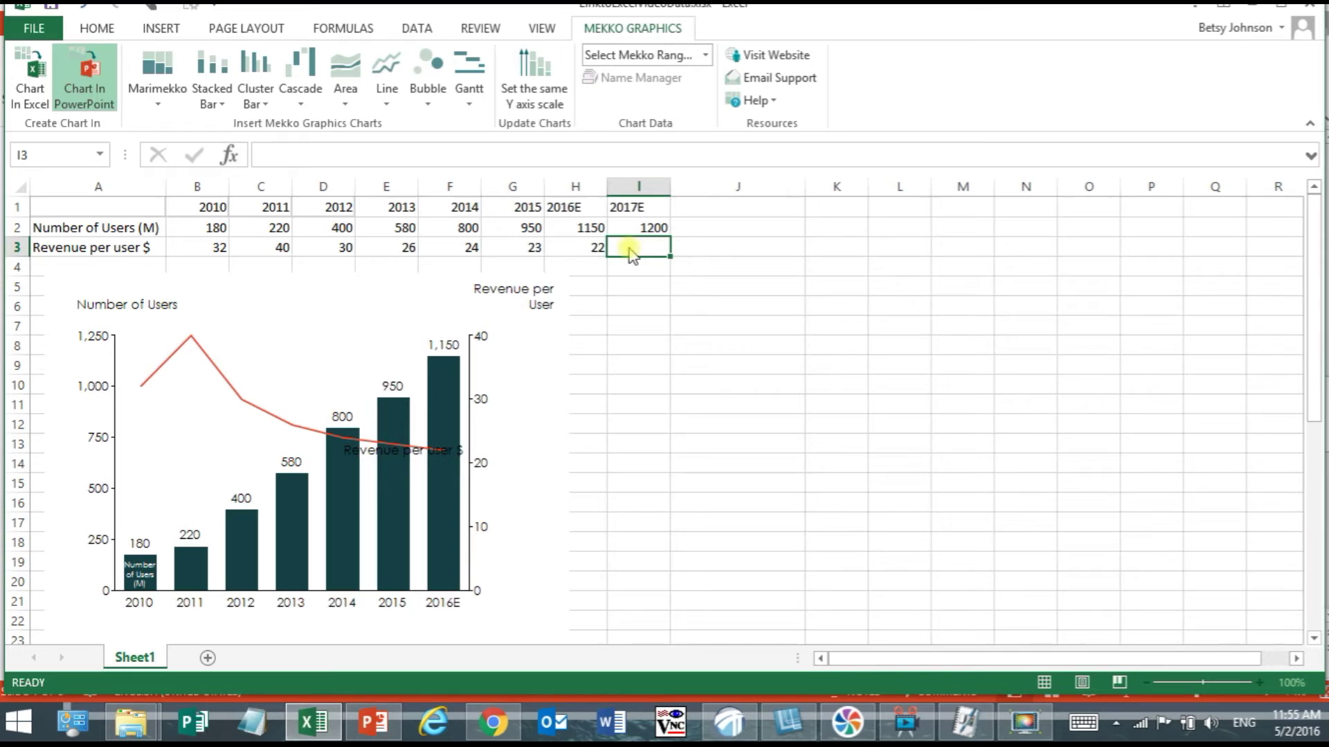
{"action": "type", "text": "21"}
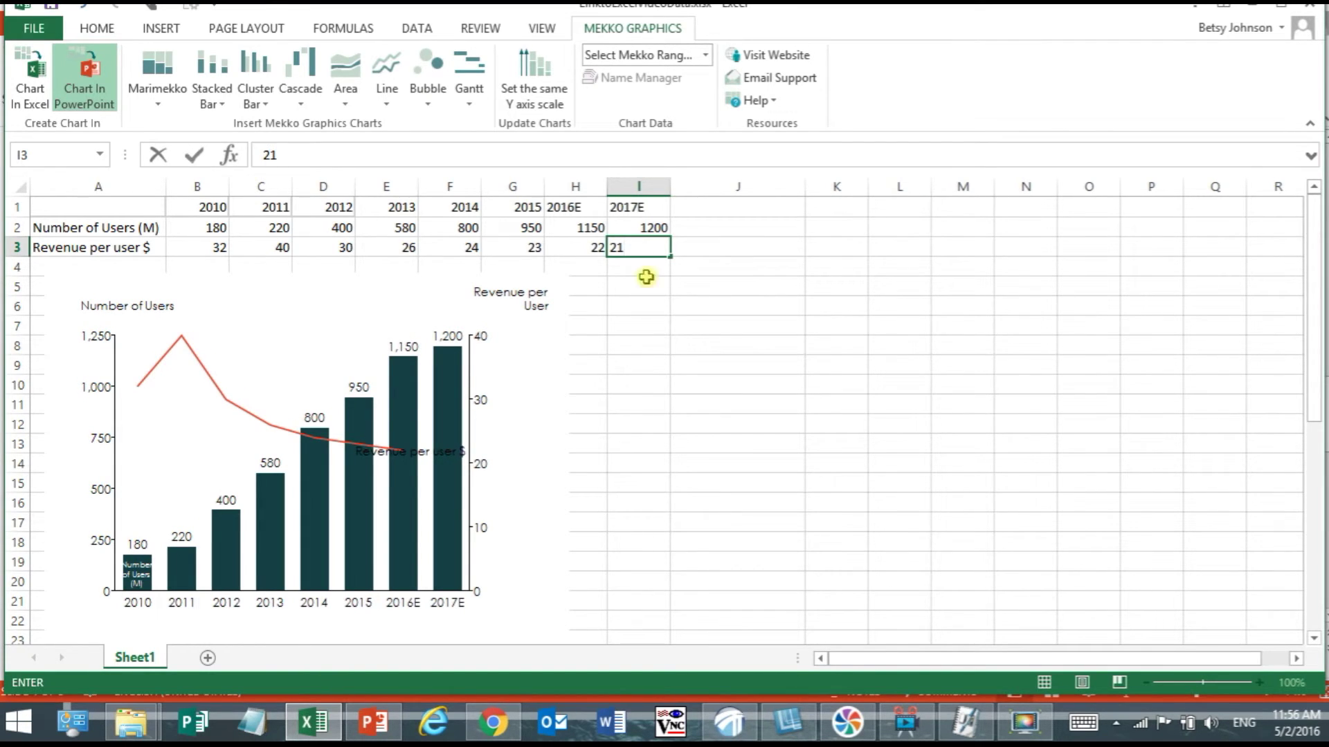
{"action": "left_click", "coordinate": [692, 253]}
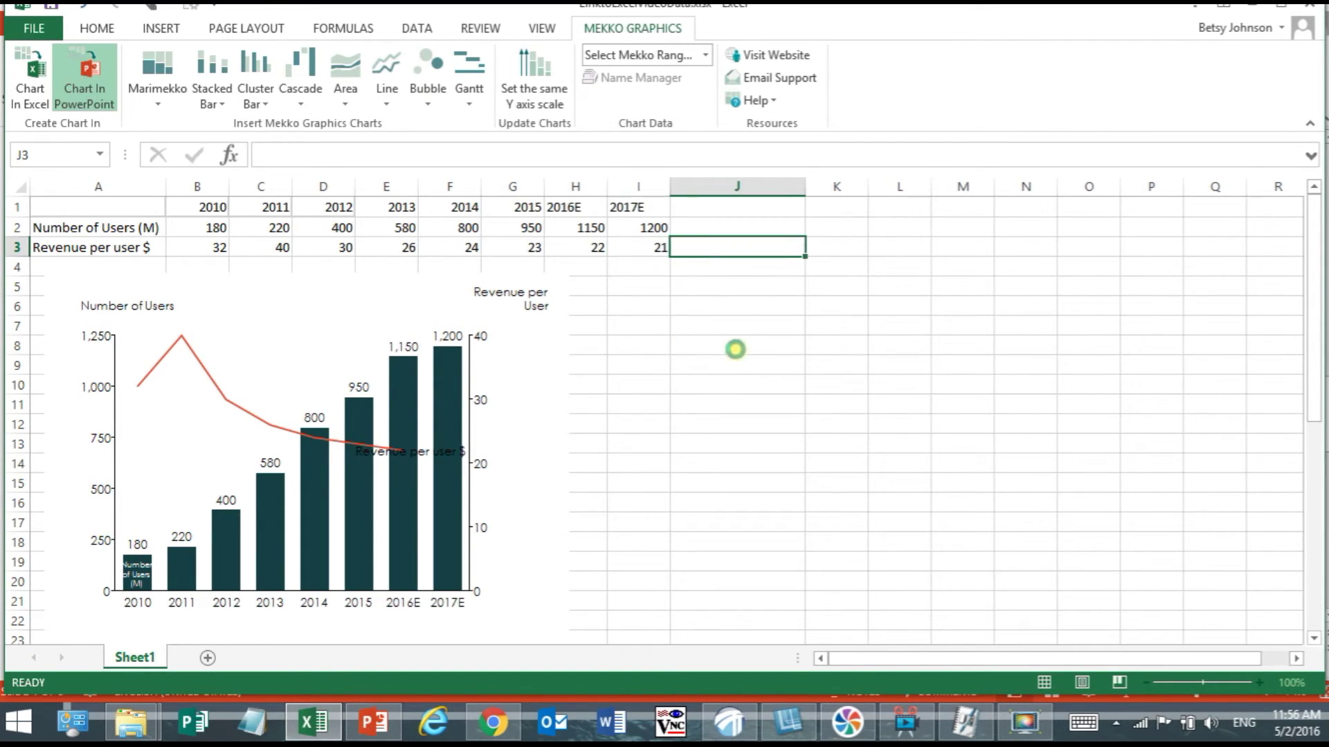
Return to PowerPoint to confirm the slide 4 chart now shows a 2017E bar at 1,200.
{"action": "left_click", "coordinate": [390, 726]}
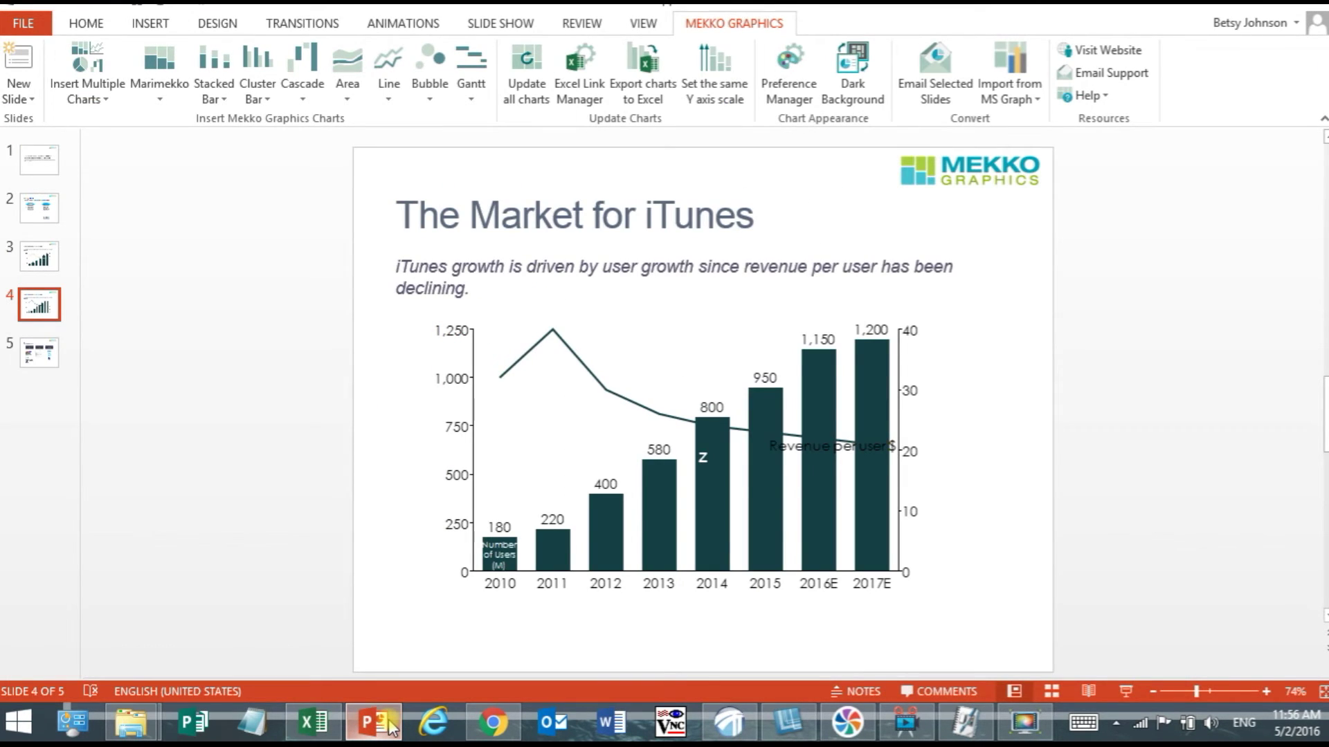